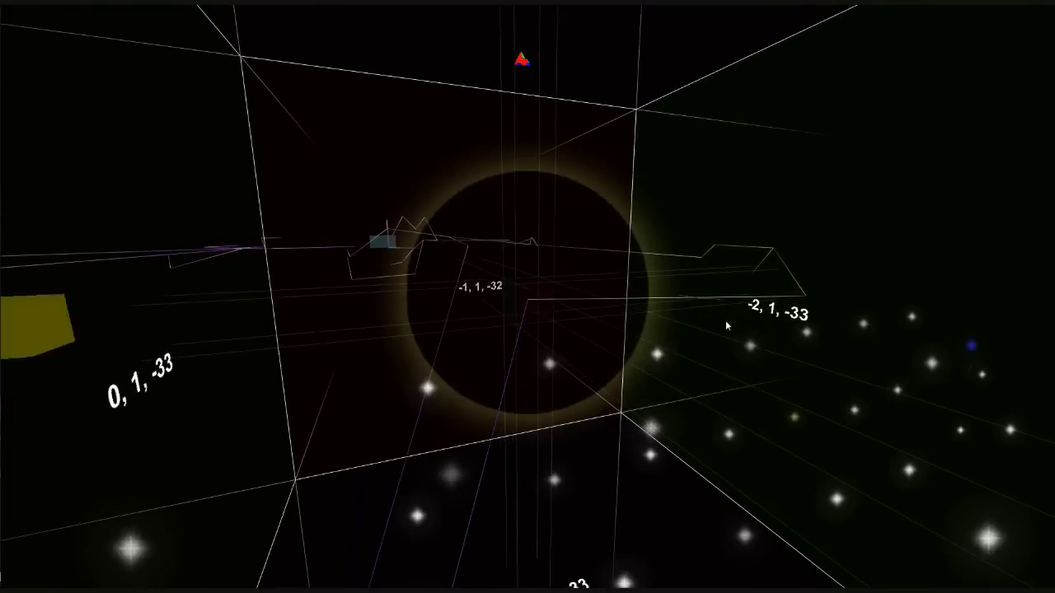
Bring up the warp overlay on the galaxy map at black hole system -1, 1, -32.
{"action": "key", "text": "Tab"}
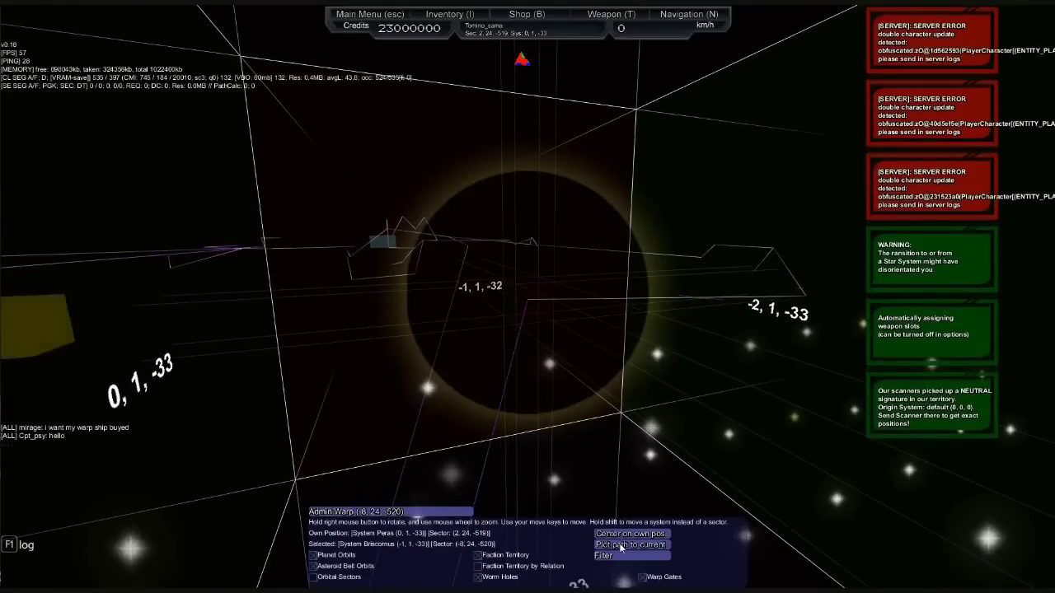
{"action": "scroll", "coordinate": [624, 548], "scroll_direction": "down", "scroll_amount": 5}
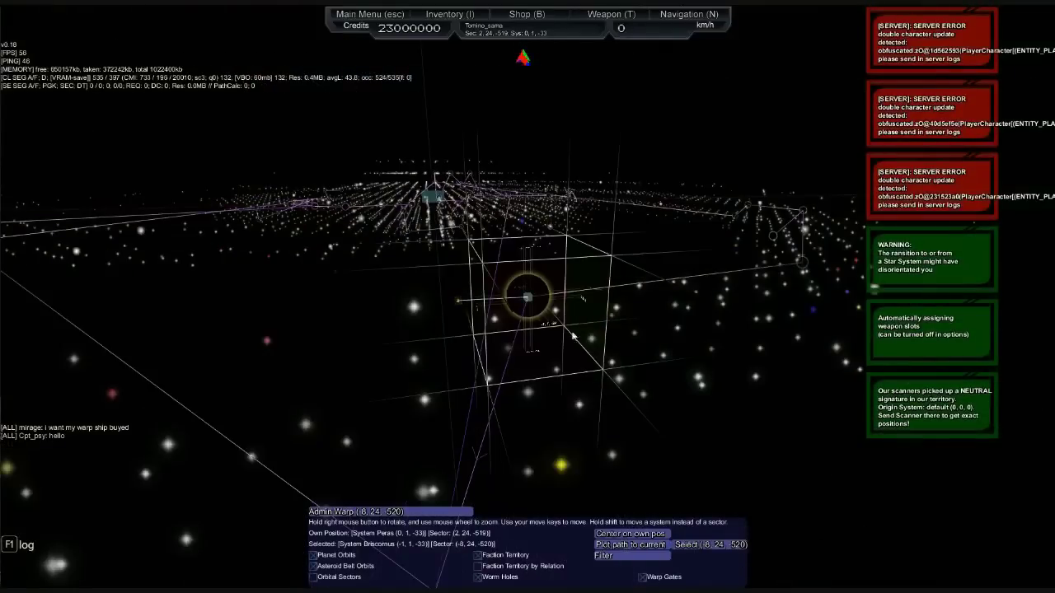
Orbit the galaxy grid around the black hole, briefly flicking the players list on and off.
{"action": "left_click_drag", "start_coordinate": [528, 247], "coordinate": [577, 330]}
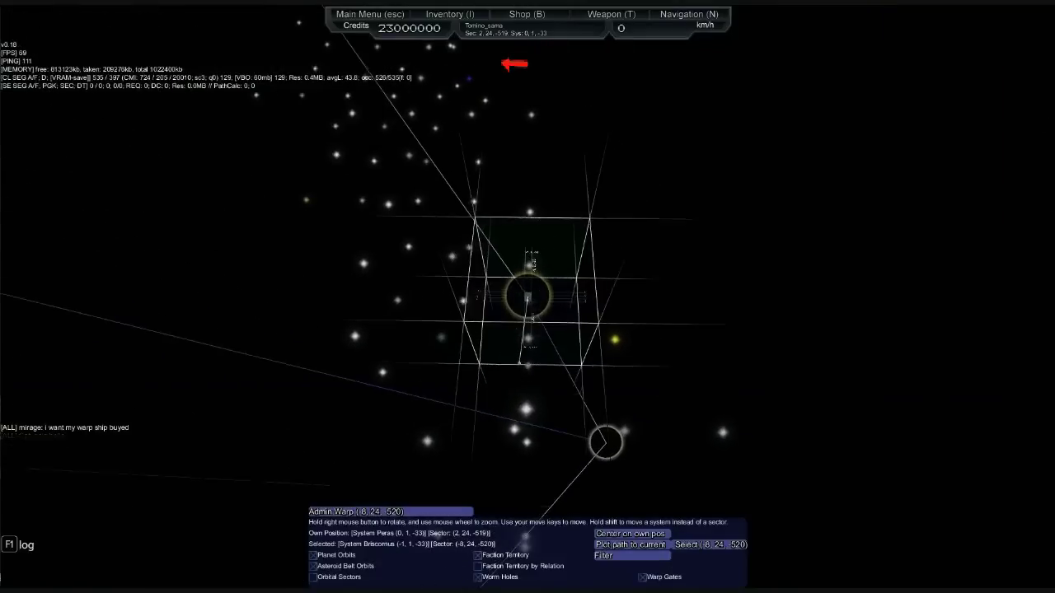
{"action": "mouse_move", "coordinate": [607, 441]}
{"action": "left_mouse_down"}
{"action": "mouse_move", "coordinate": [643, 573]}
{"action": "mouse_move", "coordinate": [416, 573]}
{"action": "left_mouse_up"}
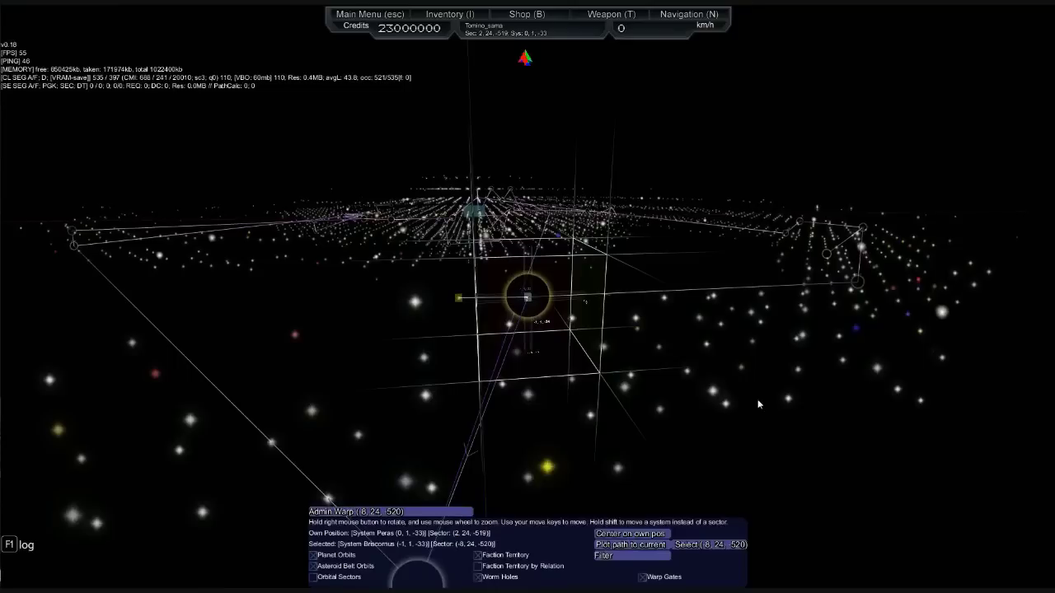
{"action": "key", "text": "Tab"}
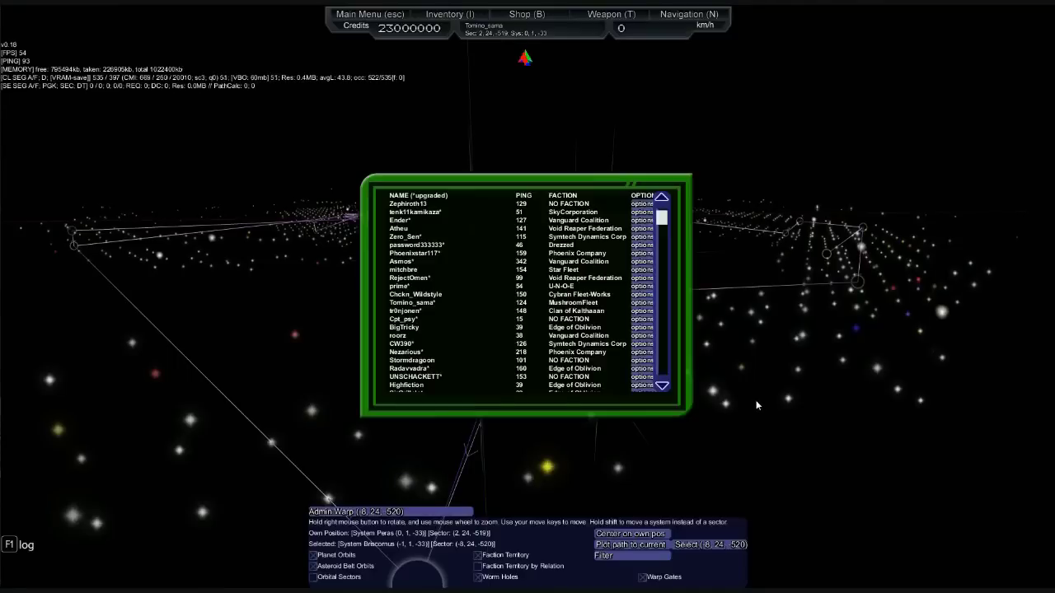
{"action": "key", "text": "Tab"}
Close the galaxy map and step off the ship into open space.
{"action": "key", "text": "p"}
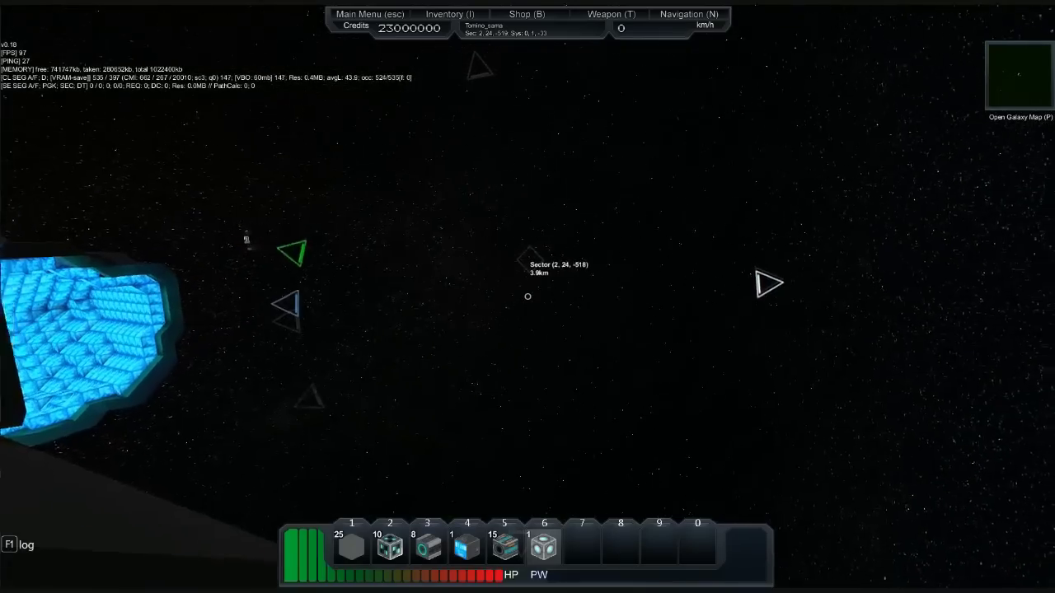
{"action": "key", "text": "5"}
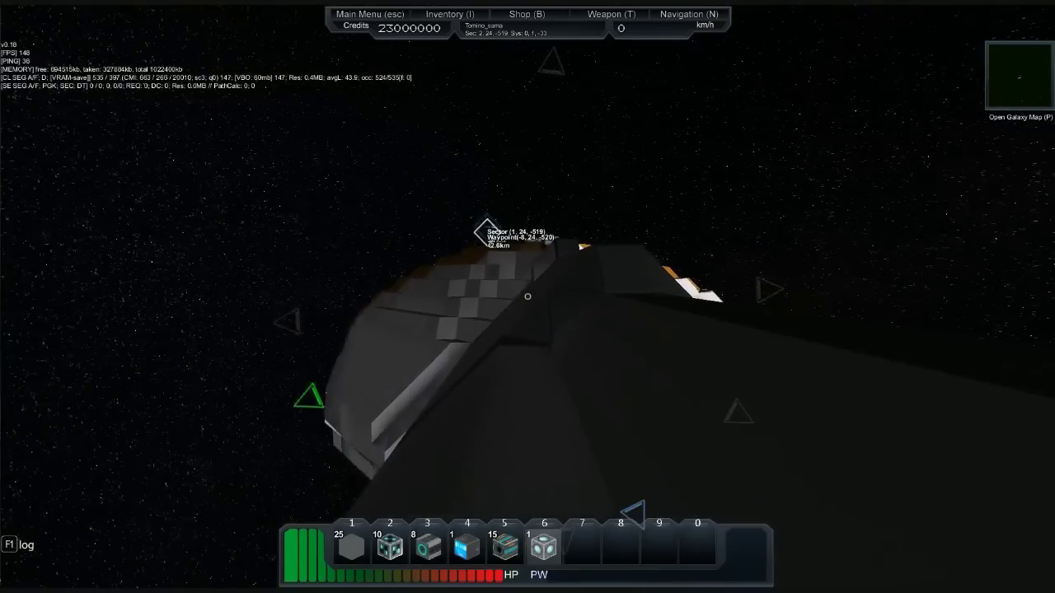
{"action": "key", "text": "r"}
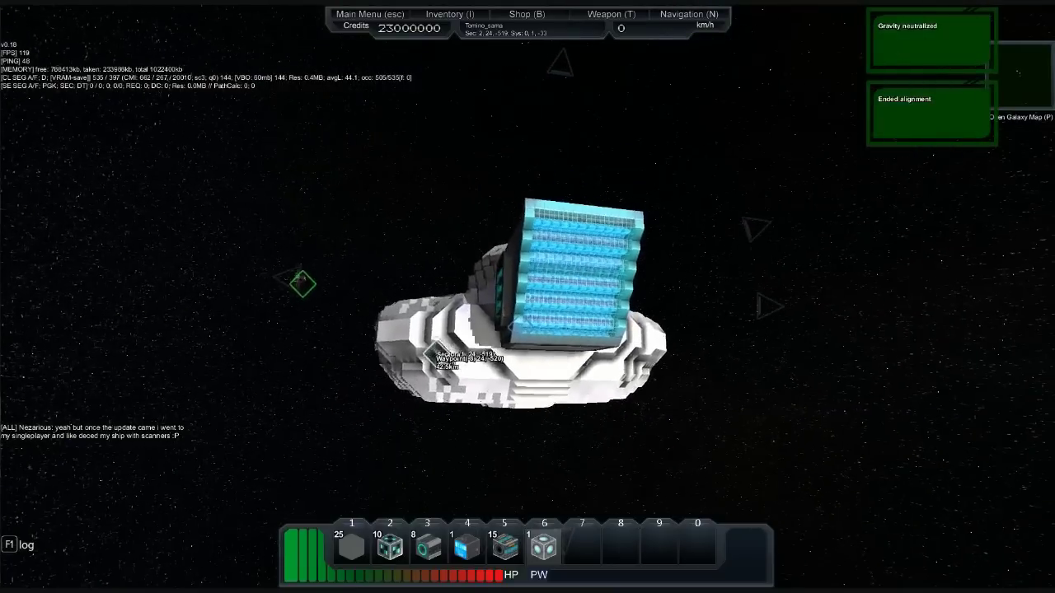
Fly past the white ship toward the dark hull and open the inventory.
{"action": "key", "text": "w"}
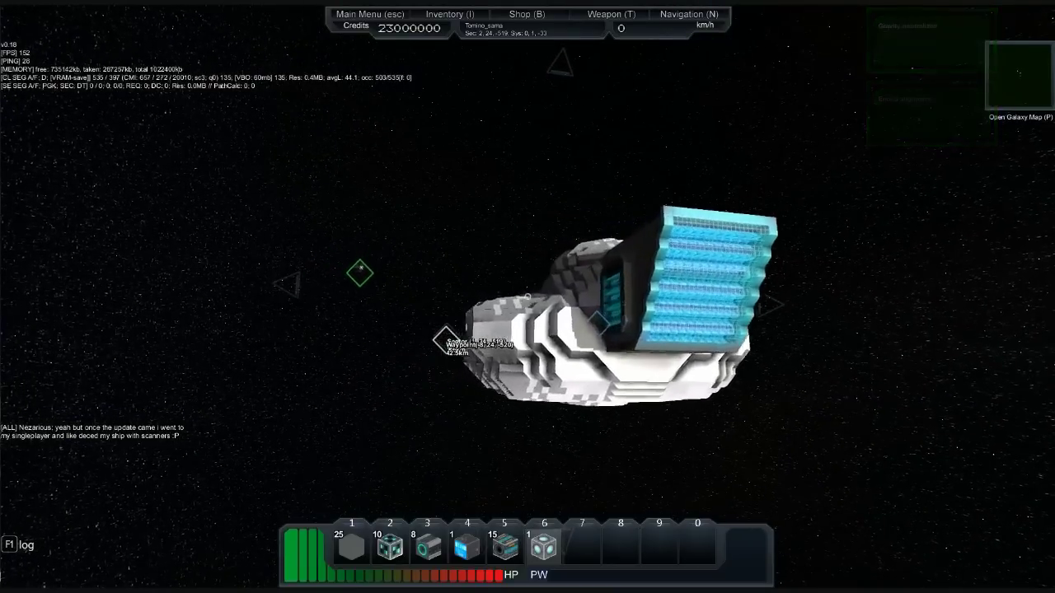
{"action": "key", "text": "w"}
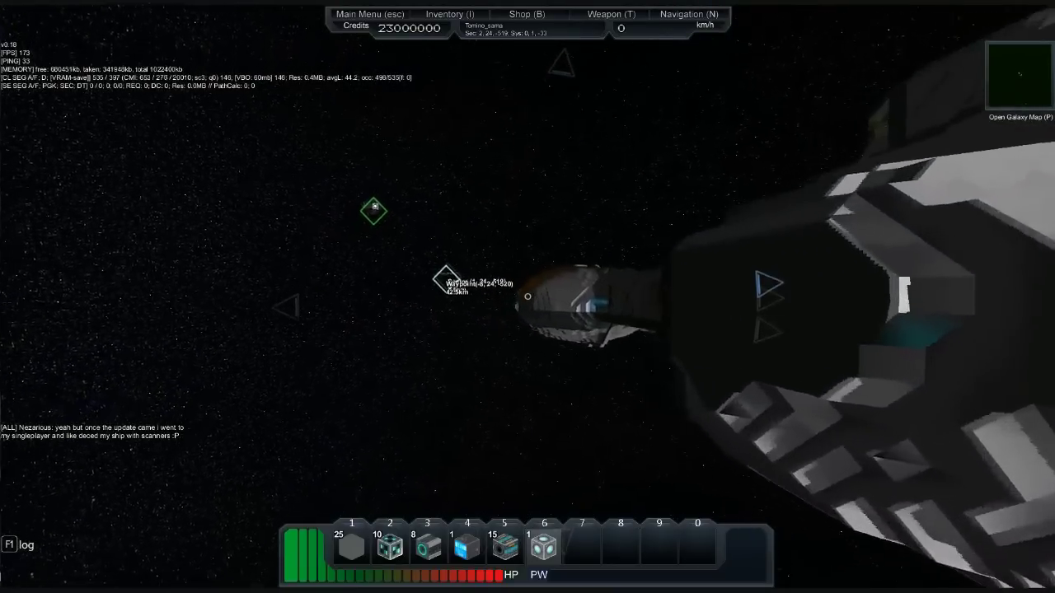
{"action": "key", "text": "w"}
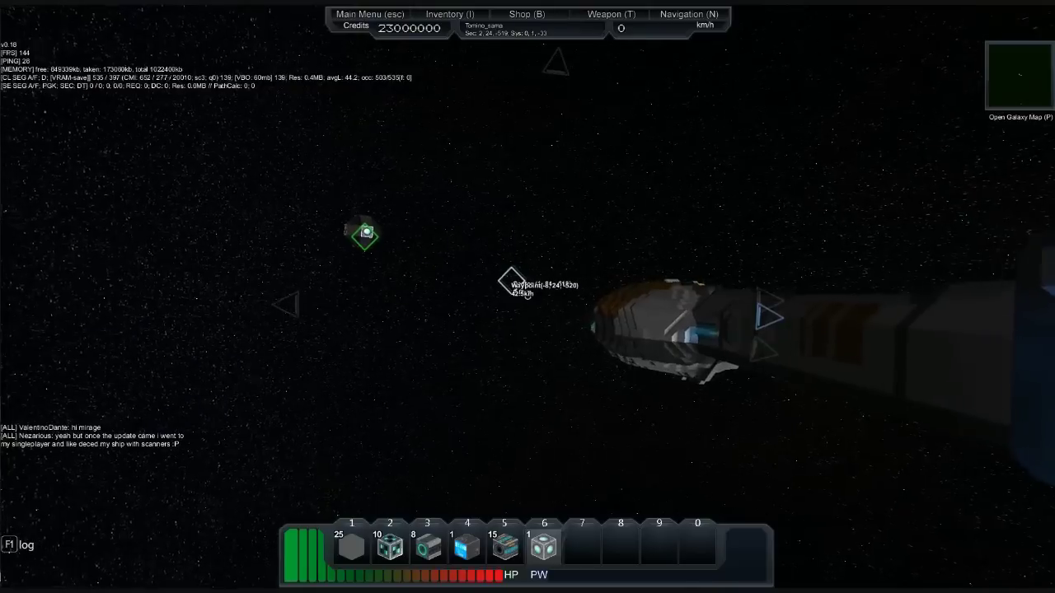
{"action": "key", "text": "w"}
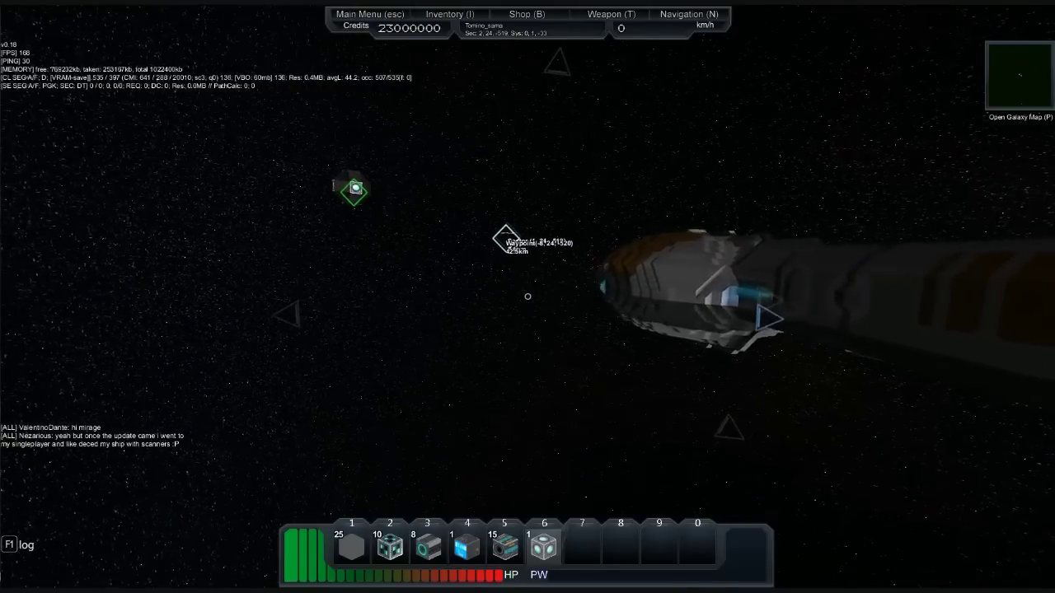
{"action": "key", "text": "w"}
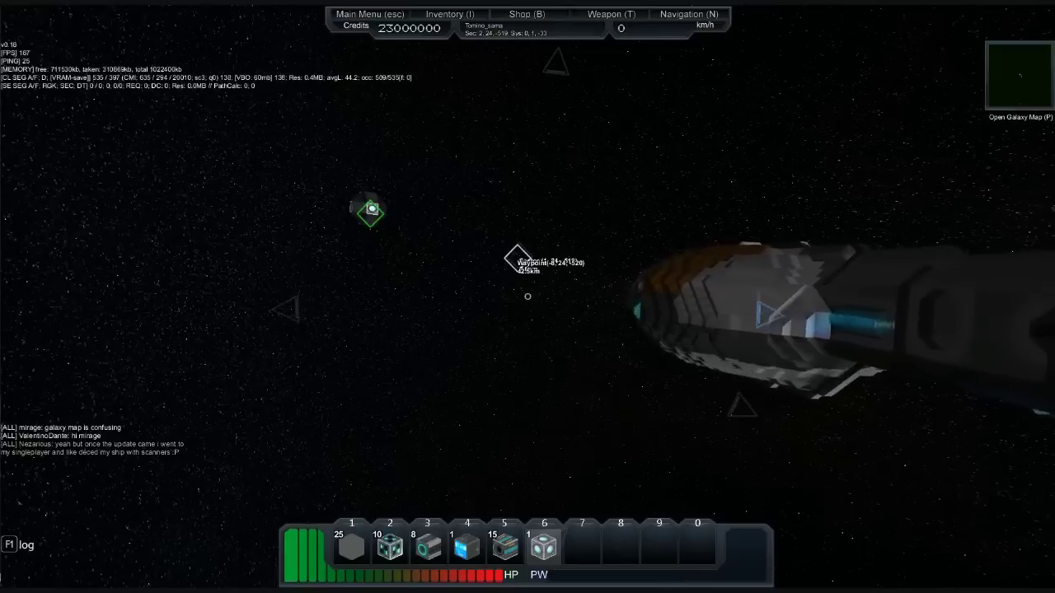
{"action": "key", "text": "w"}
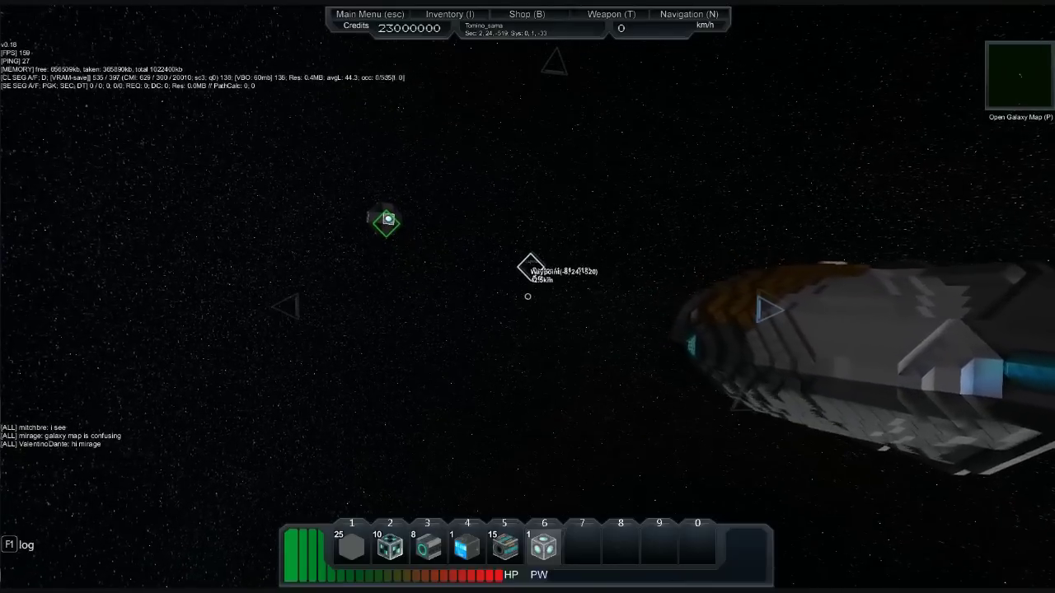
{"action": "key", "text": "i"}
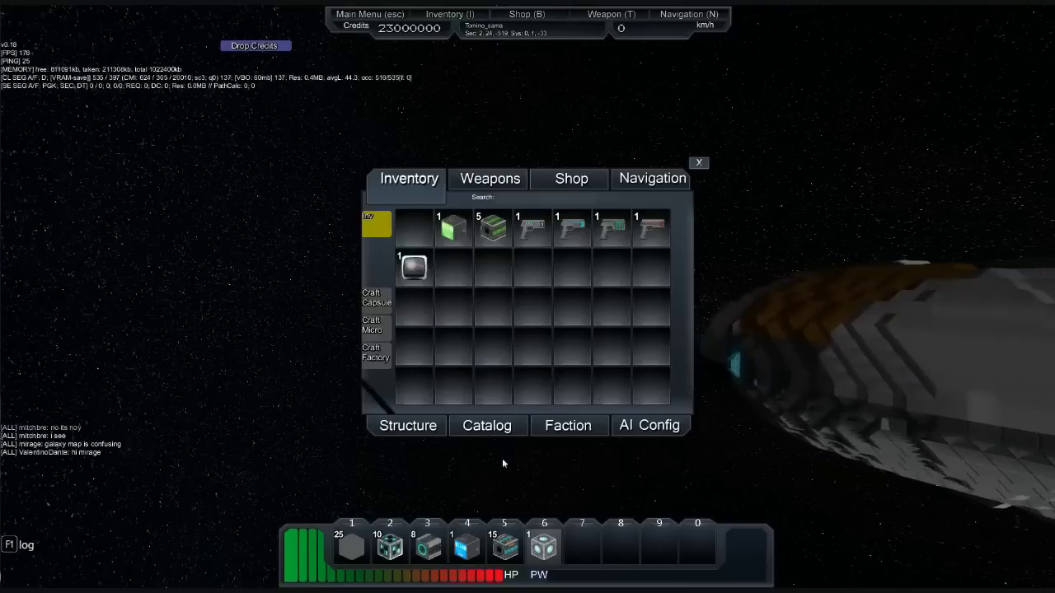
In the Catalog, switch between Admin and Personal entries and list local blueprints for upload.
{"action": "left_click", "coordinate": [487, 426]}
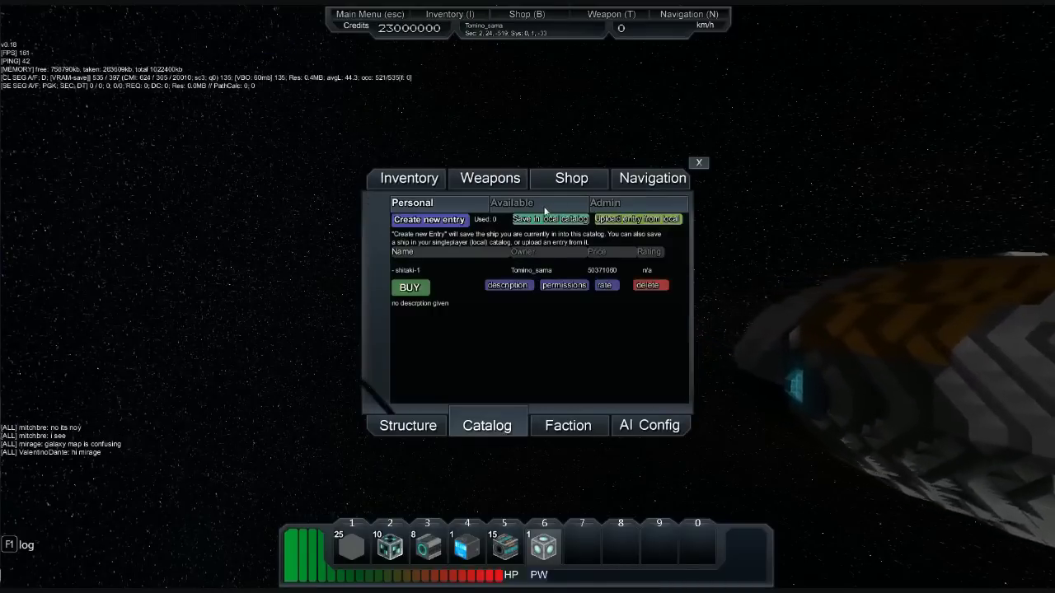
{"action": "left_click", "coordinate": [610, 202]}
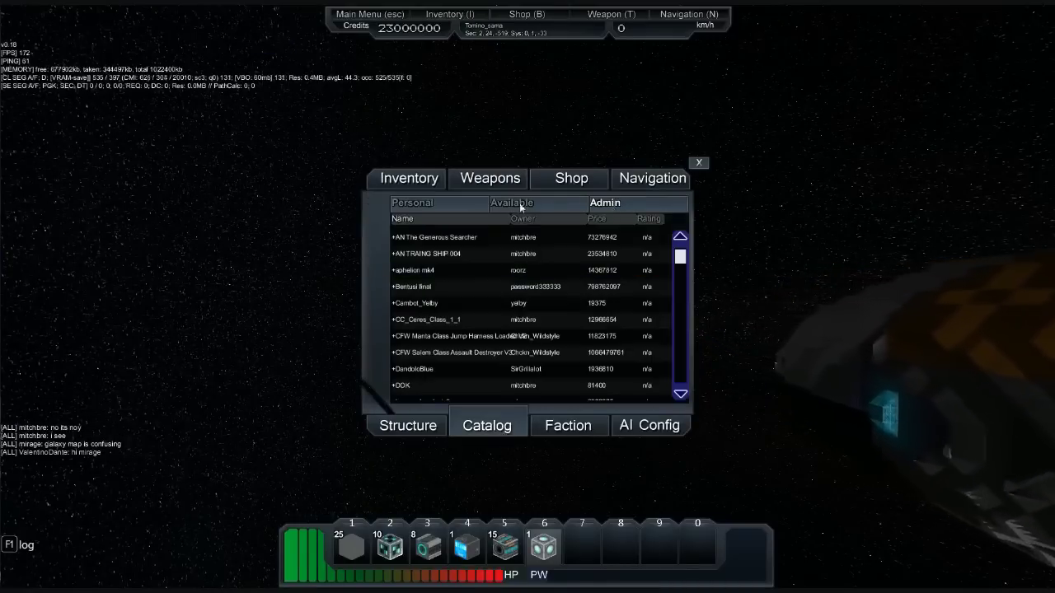
{"action": "left_click", "coordinate": [404, 205]}
{"action": "left_click", "coordinate": [639, 220]}
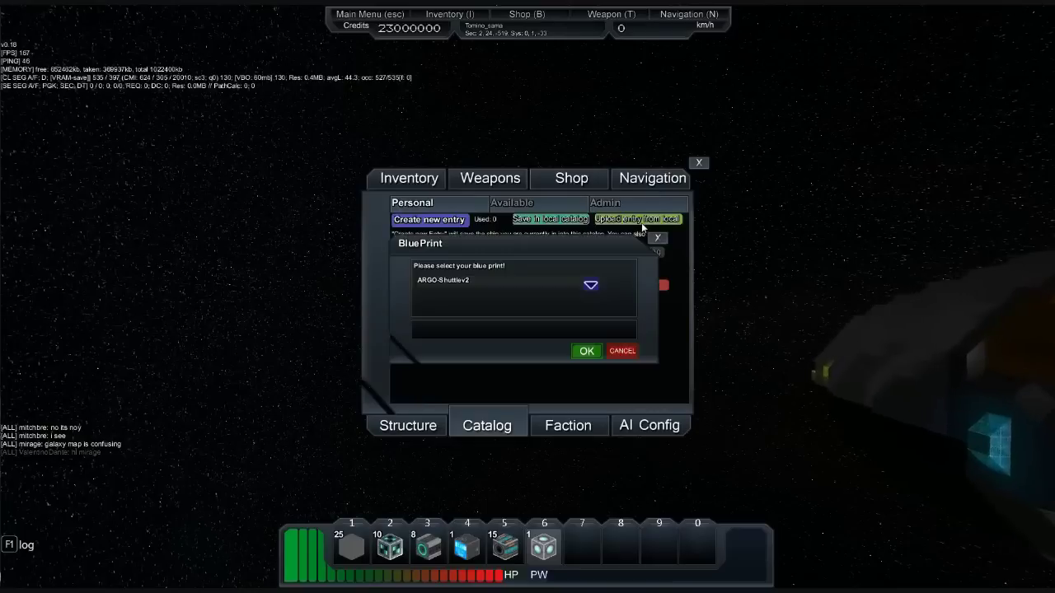
{"action": "left_click", "coordinate": [590, 285]}
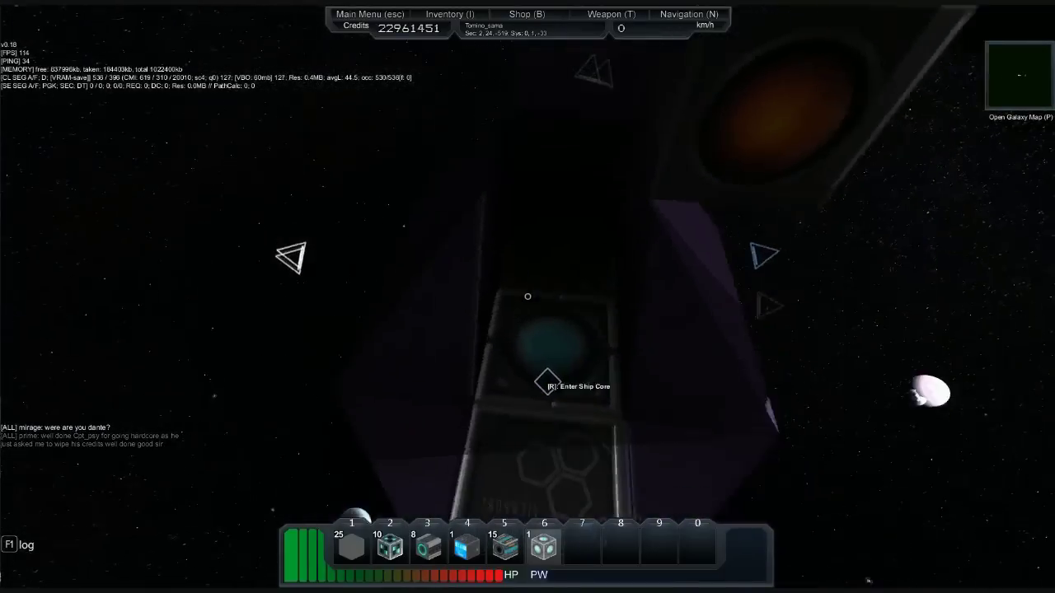
Enter and leave the purple ship's core, then drift back up to it.
{"action": "key", "text": "r"}
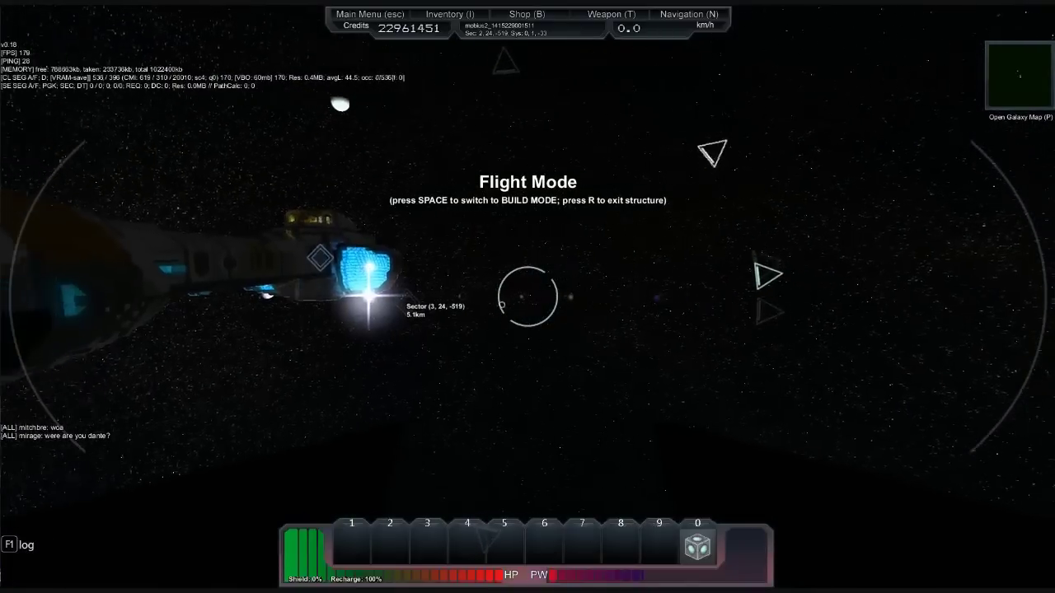
{"action": "key", "text": "r"}
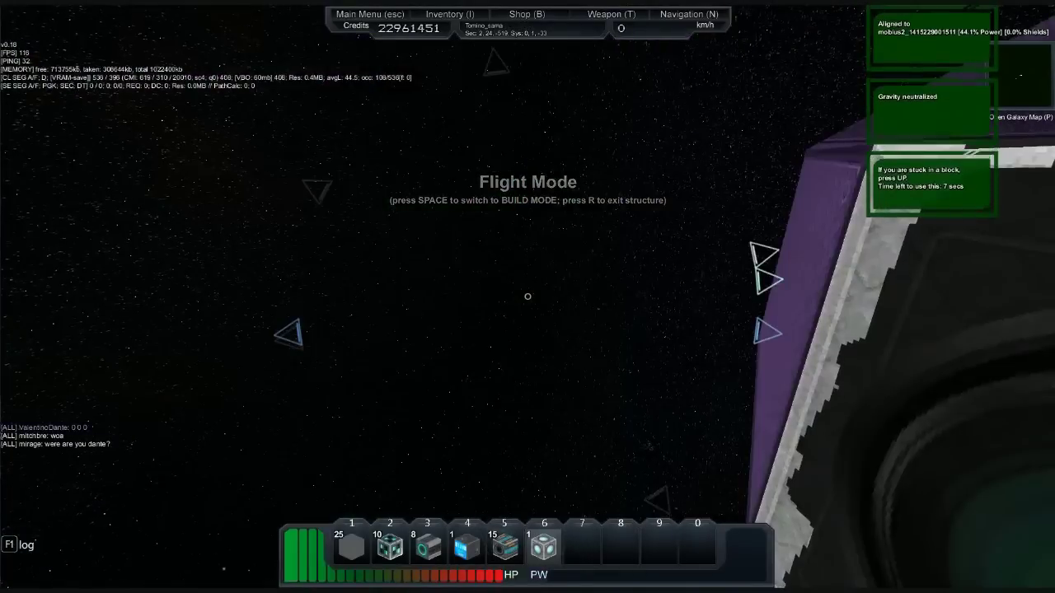
{"action": "left_click_drag", "start_coordinate": [528, 297], "coordinate": [528, 297]}
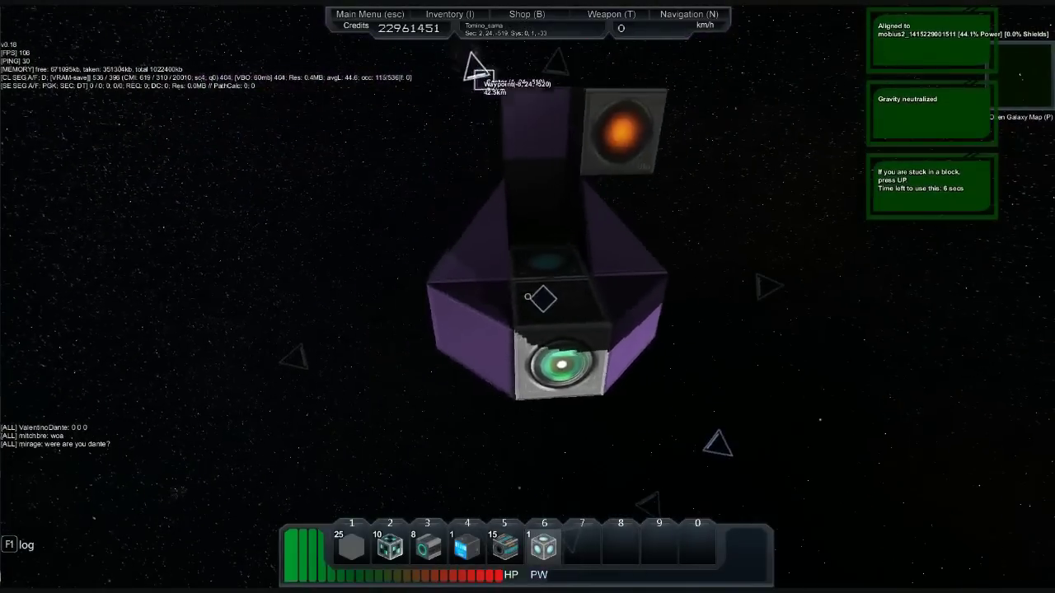
{"action": "key", "text": "w"}
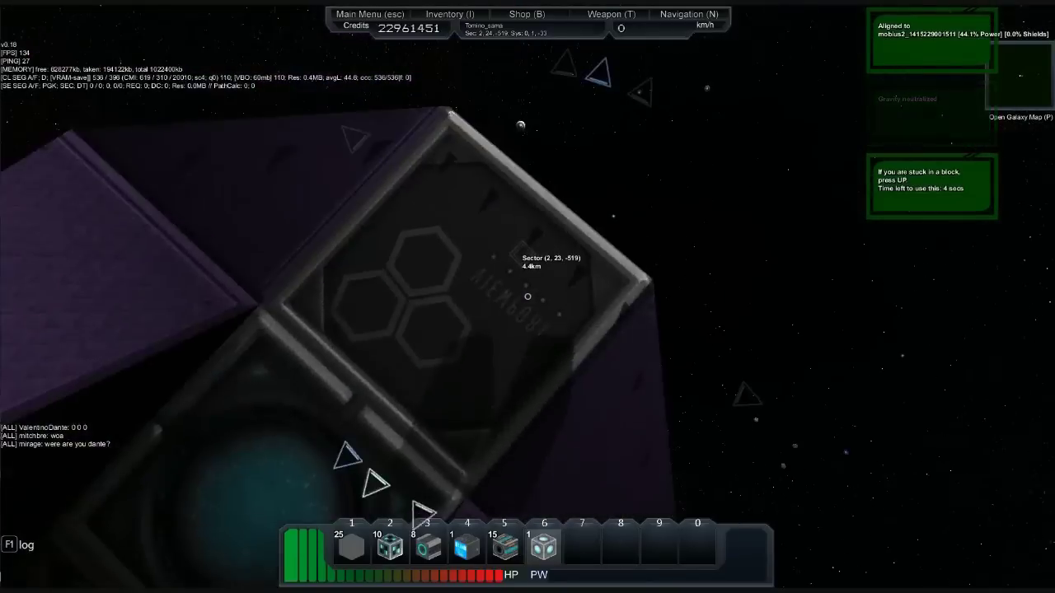
{"action": "key", "text": "w"}
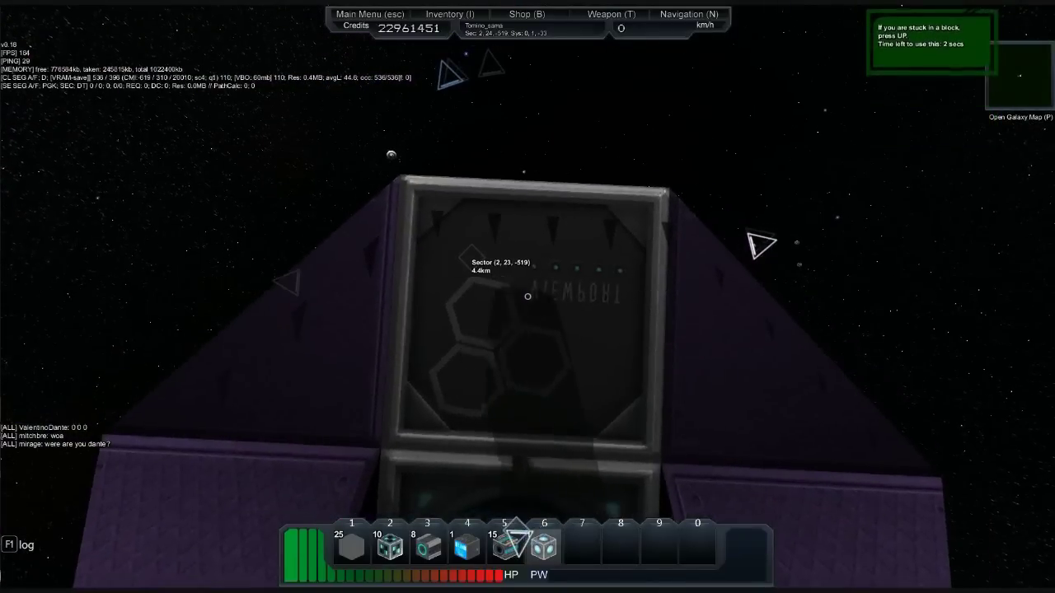
{"action": "left_click_drag", "start_coordinate": [528, 297], "coordinate": [528, 297]}
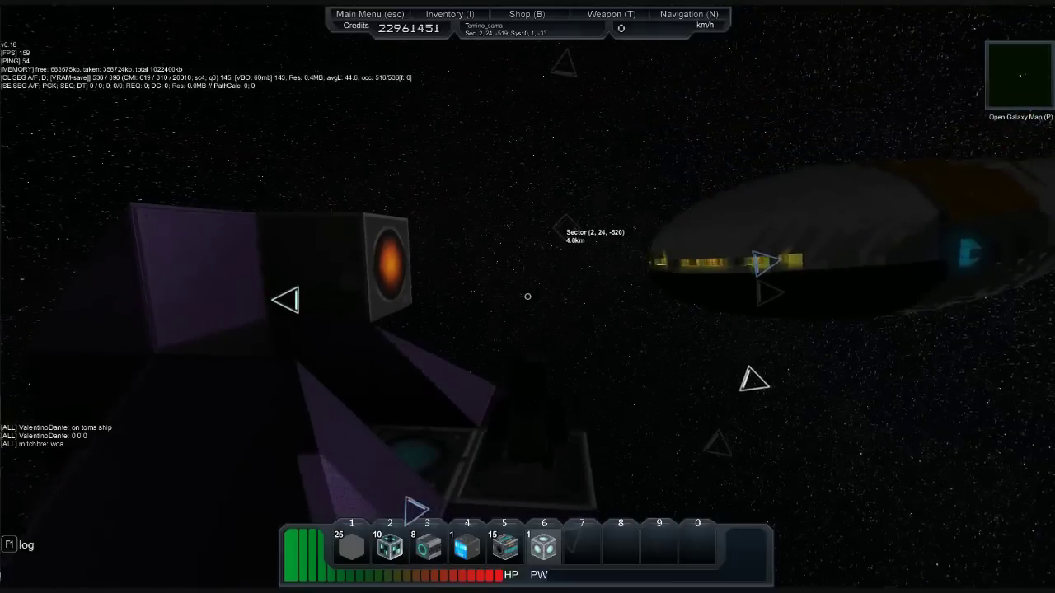
{"action": "left_click_drag", "start_coordinate": [528, 296], "coordinate": [528, 297]}
{"action": "key", "text": "w"}
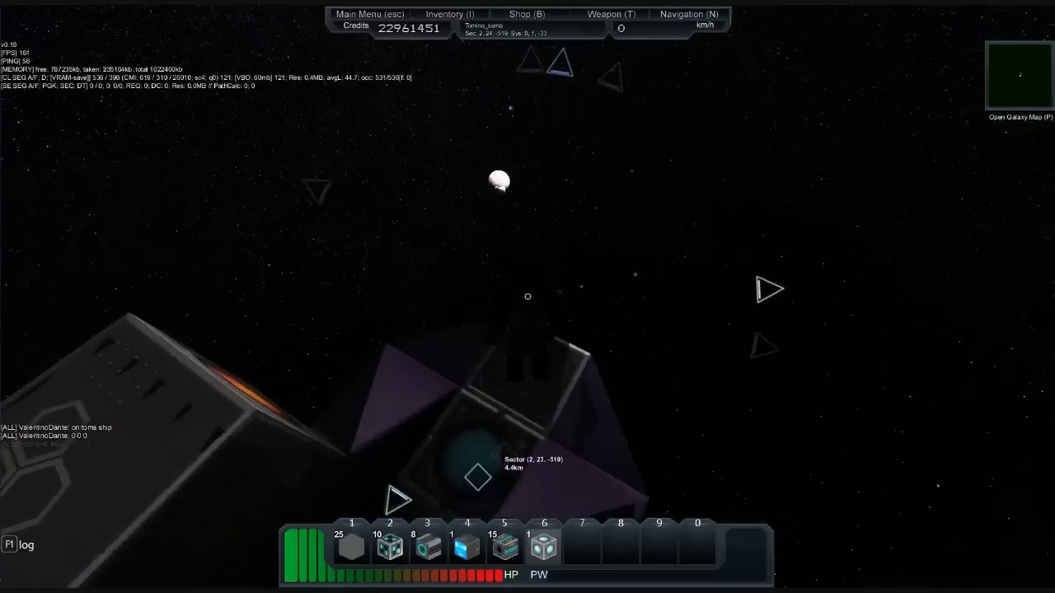
Take the ship's controls briefly, then step out and settle onto the seat.
{"action": "key", "text": "r"}
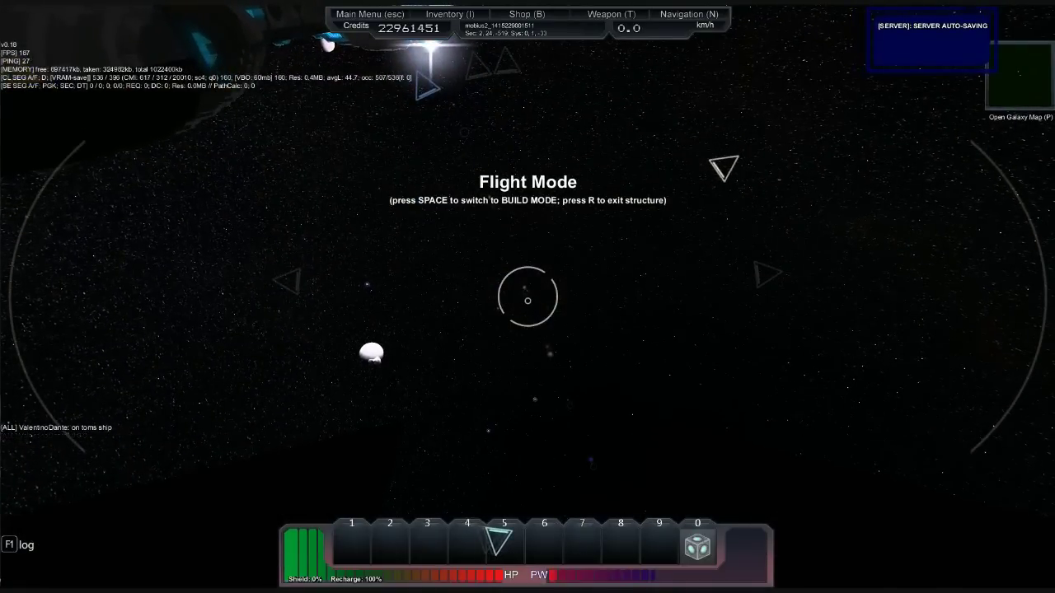
{"action": "key", "text": "r"}
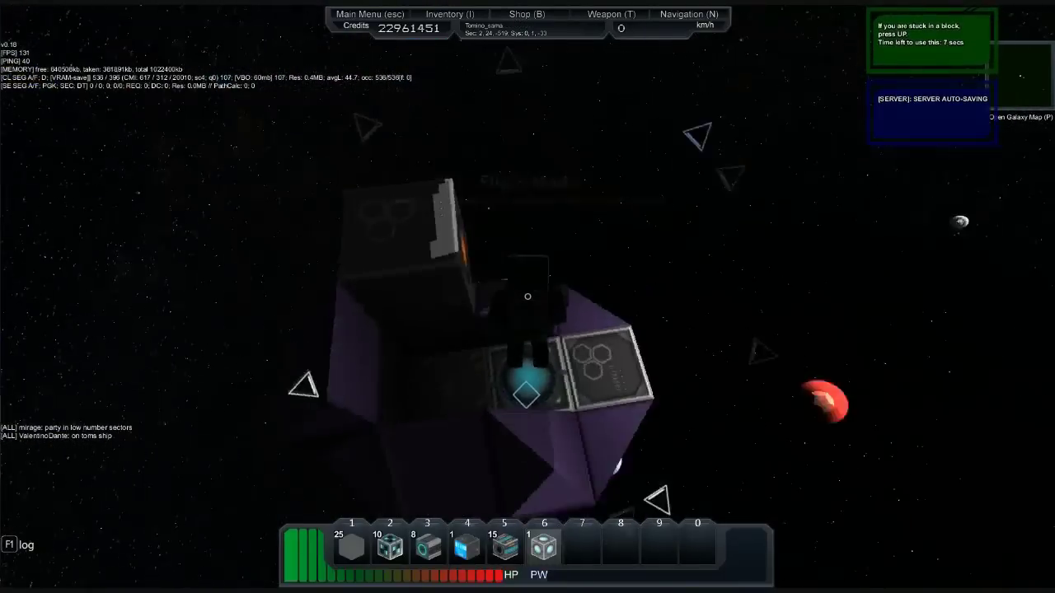
{"action": "key", "text": "w"}
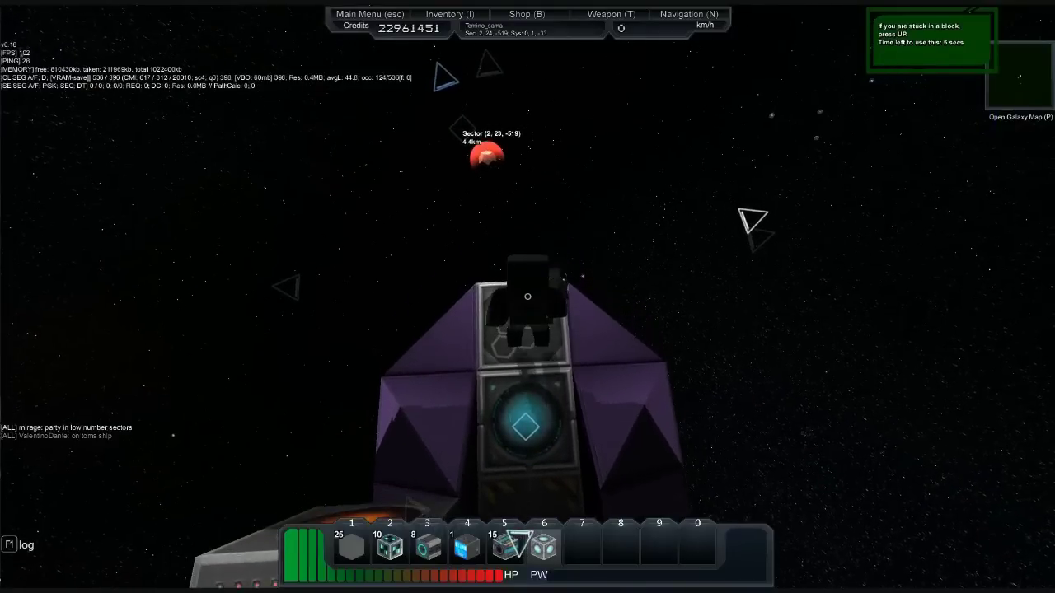
{"action": "key", "text": "w"}
{"action": "key", "text": "w"}
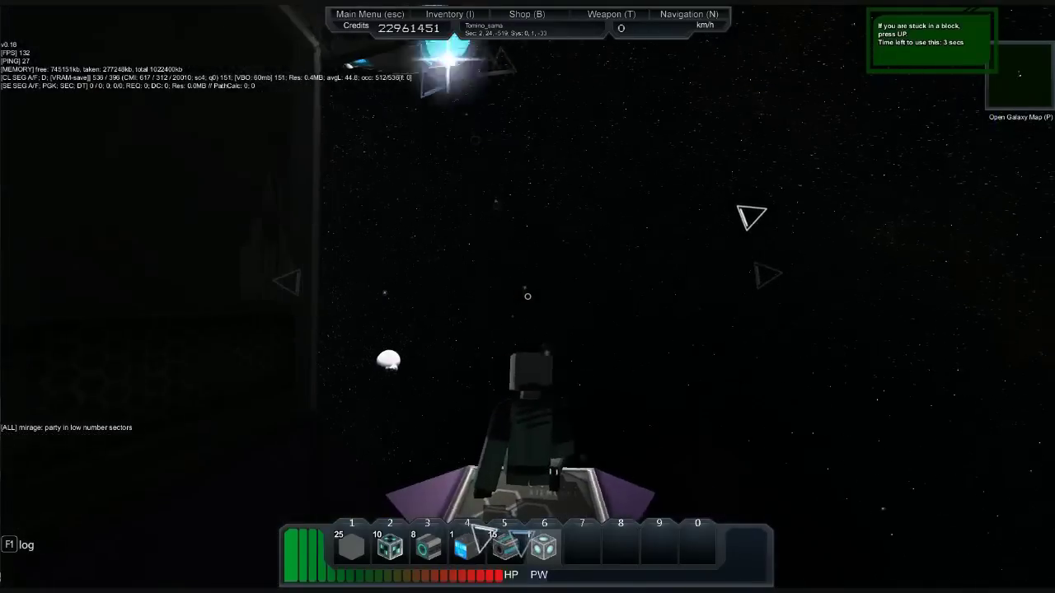
Frame the seated astronaut from outside with the game interface hidden.
{"action": "left_click_drag", "start_coordinate": [606, 528], "coordinate": [536, 536]}
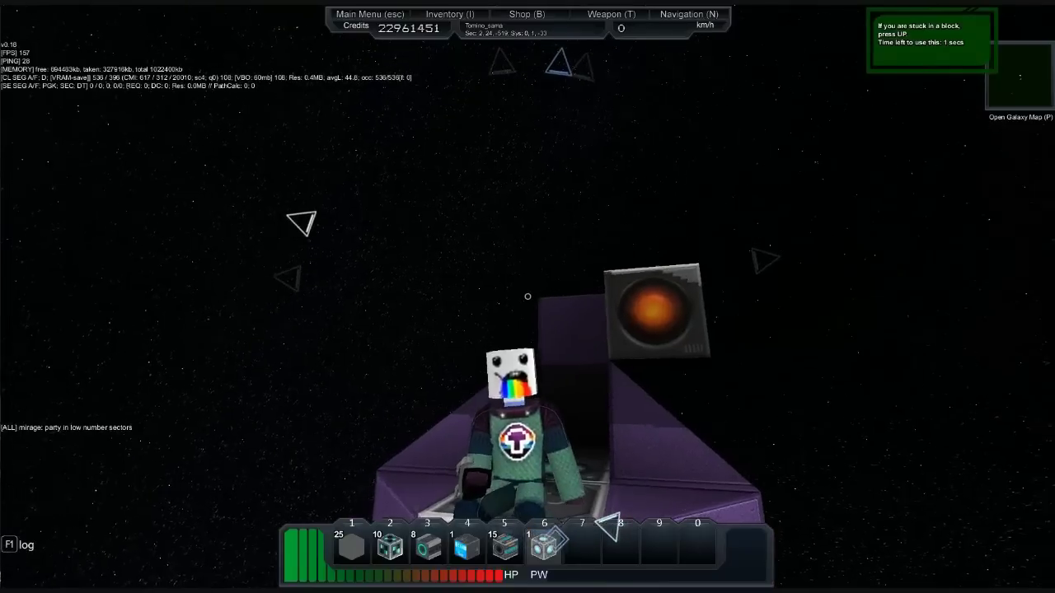
{"action": "left_click_drag", "start_coordinate": [528, 297], "coordinate": [511, 301]}
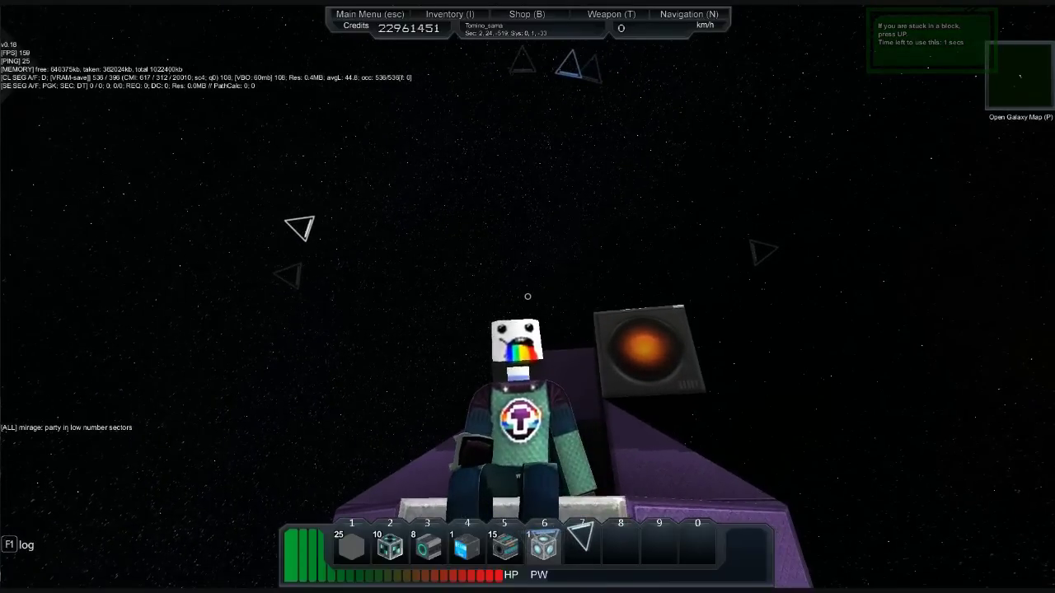
{"action": "key", "text": "Tab"}
{"action": "key", "text": "F11"}
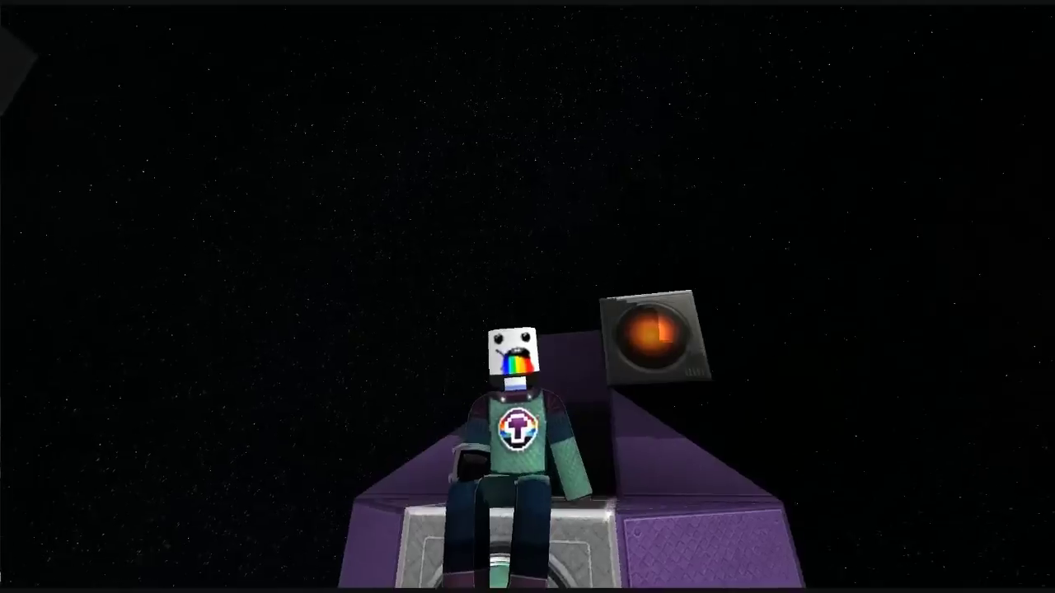
Orbit the camera around the seated astronaut, from the round ship back to the purple ship.
{"action": "left_click_drag", "start_coordinate": [577, 296], "coordinate": [495, 313]}
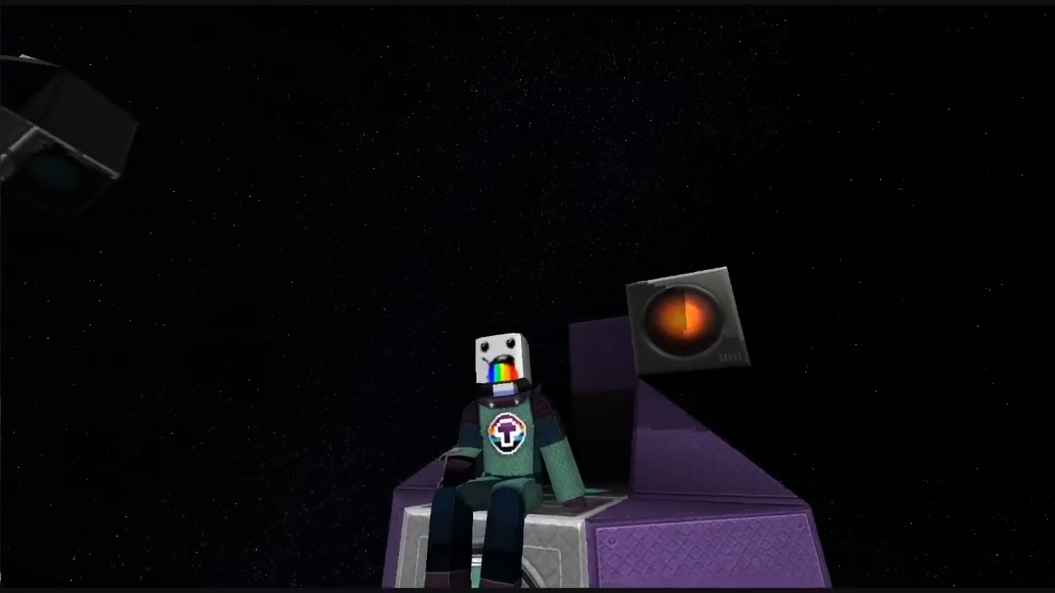
{"action": "left_click_drag", "start_coordinate": [577, 297], "coordinate": [247, 247]}
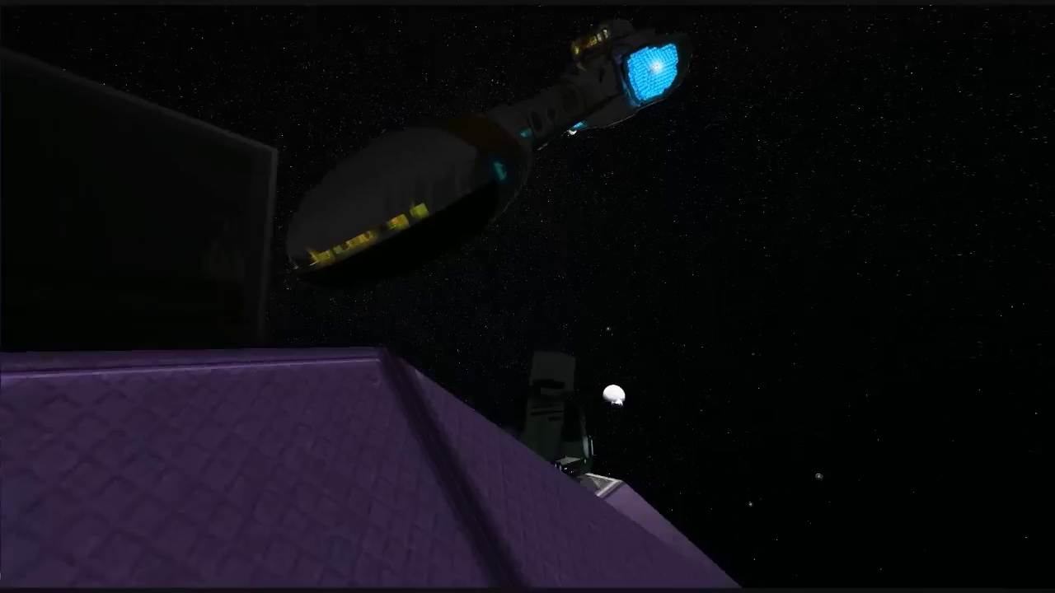
{"action": "left_click_drag", "start_coordinate": [527, 297], "coordinate": [330, 247]}
{"action": "left_click_drag", "start_coordinate": [528, 296], "coordinate": [329, 264]}
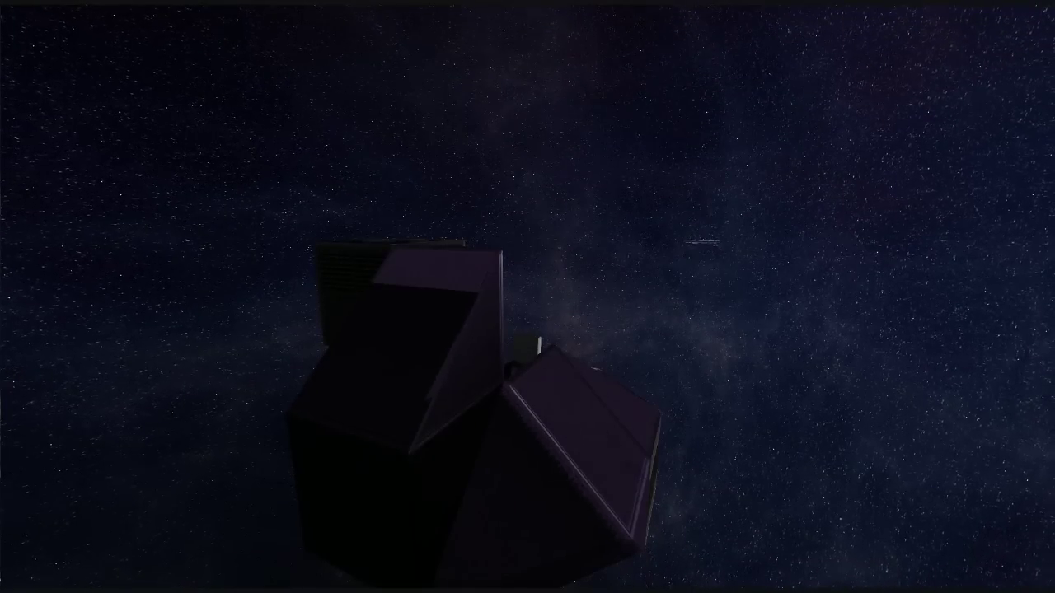
{"action": "scroll", "coordinate": [527, 296], "scroll_direction": "down", "scroll_amount": 3}
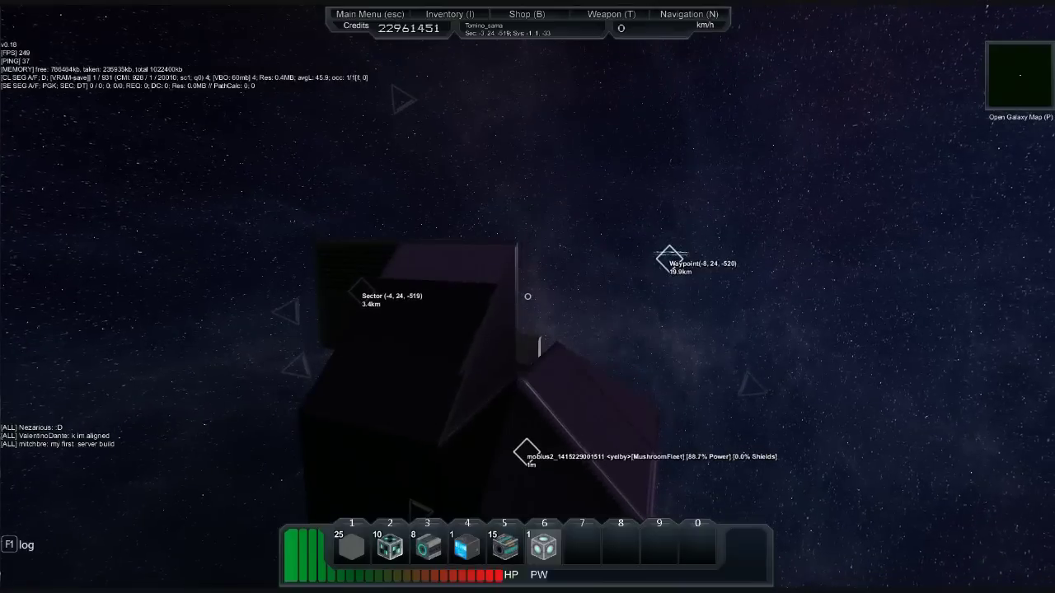
Toggle the interface off, on, and off again while flying toward ESS-Heart_of_Gold.
{"action": "key", "text": "Tab+g"}
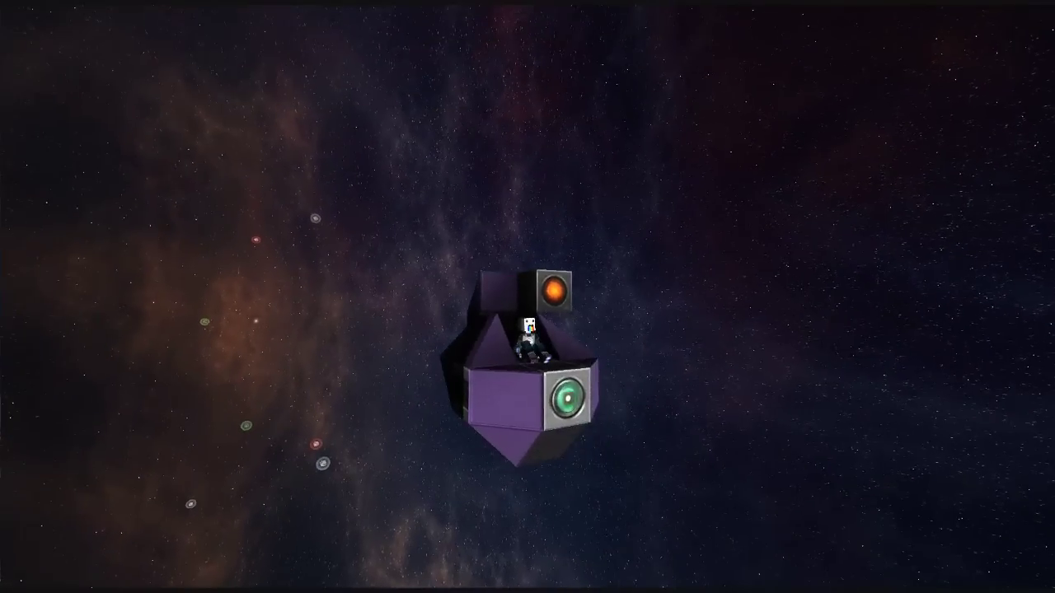
{"action": "key", "text": "Tab"}
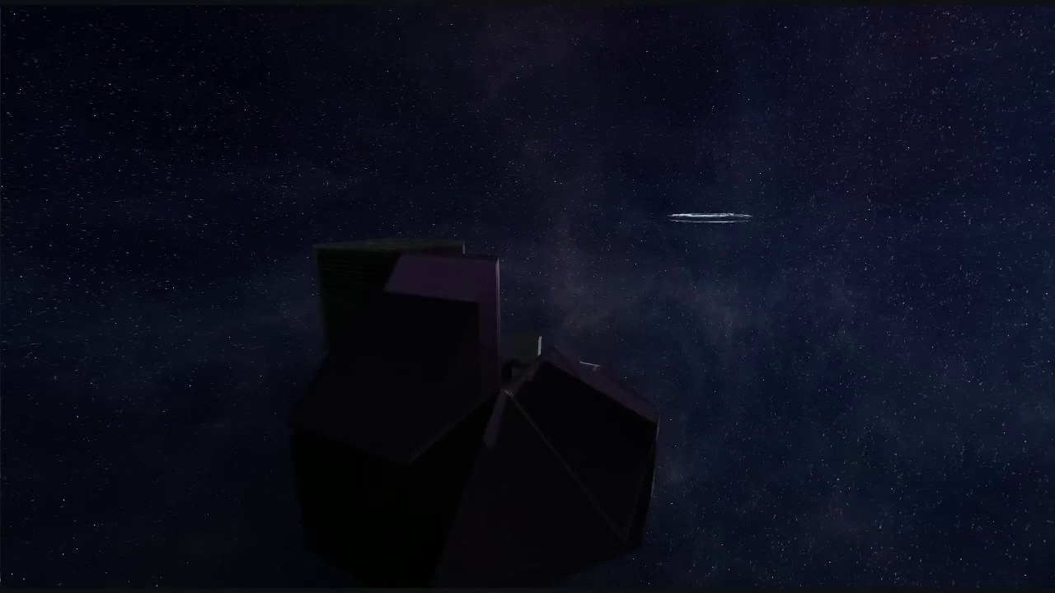
{"action": "key", "text": "Tab"}
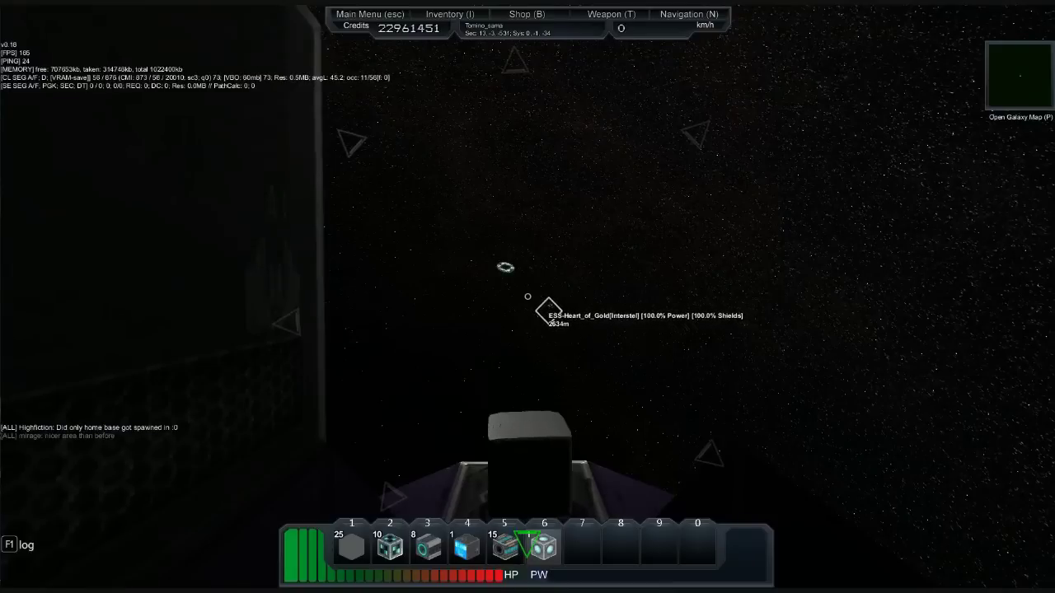
{"action": "key", "text": "Tab+g"}
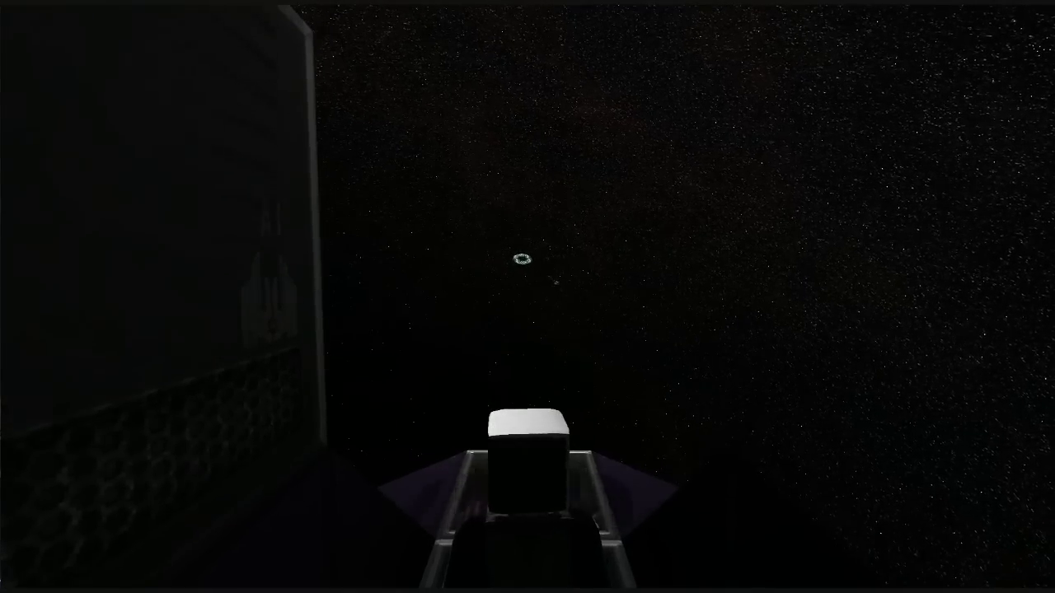
Show, hide, then restore the interface until ESS-Heart_of_Gold is about 500 m ahead.
{"action": "key", "text": "Tab+g"}
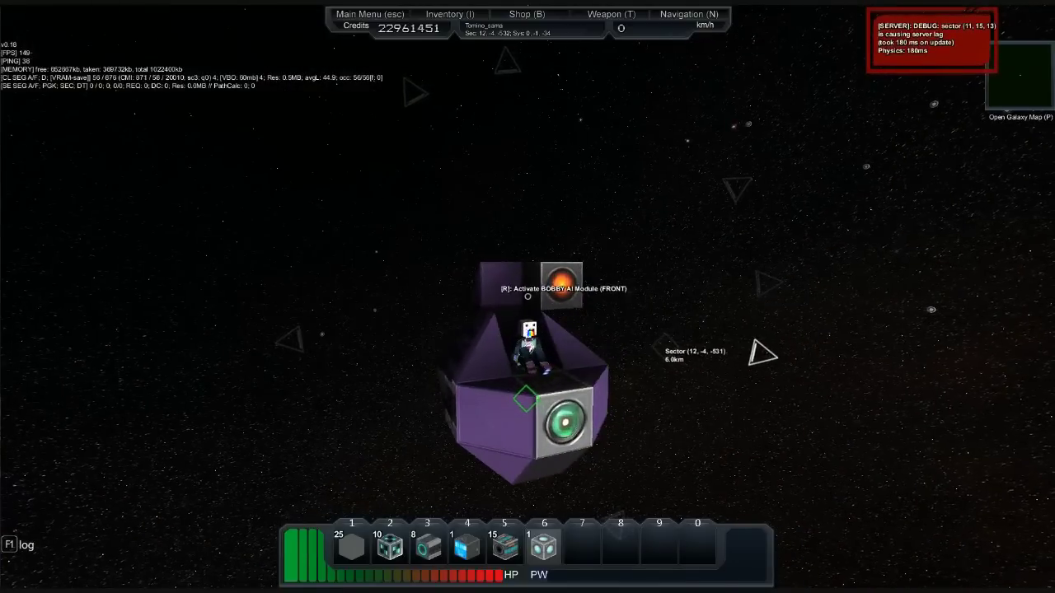
{"action": "key", "text": "Tab"}
{"action": "scroll", "coordinate": [527, 379], "scroll_direction": "up", "scroll_amount": 2}
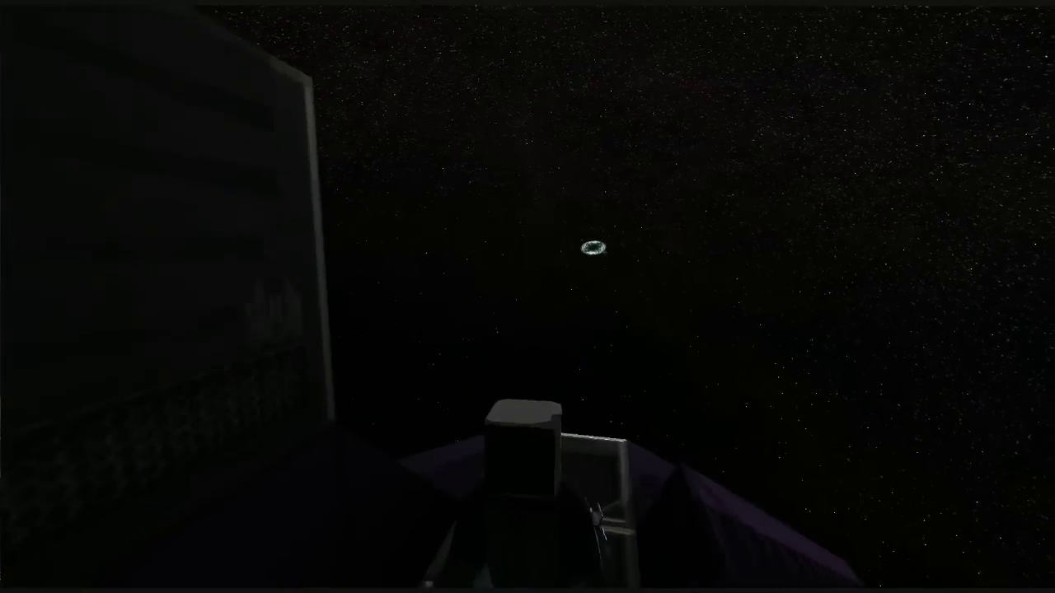
{"action": "key", "text": "Tab"}
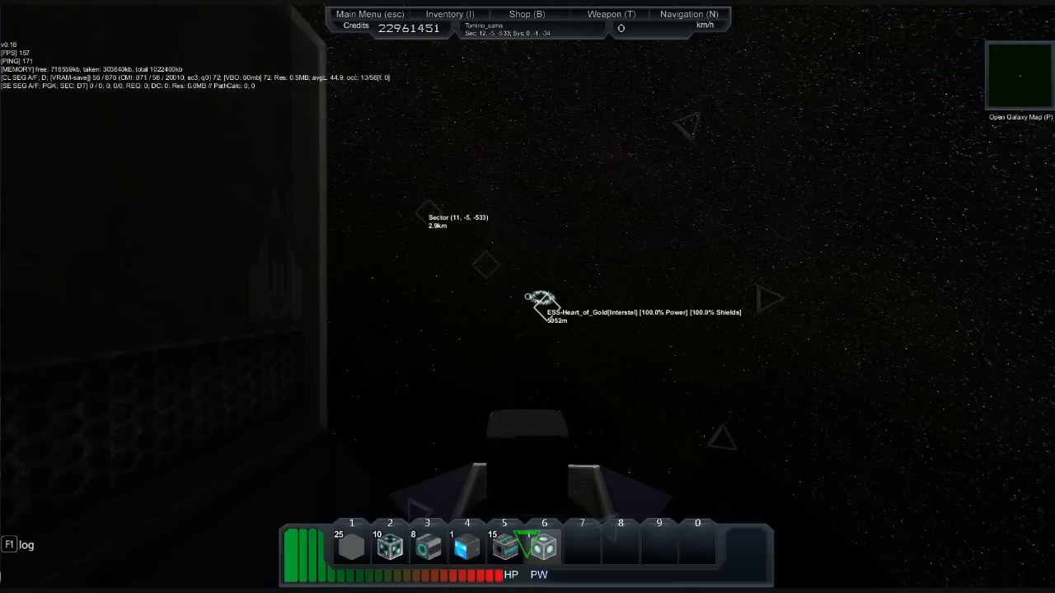
Rotate the galaxy map to center the black hole in system 0, -1, -34.
{"action": "key", "text": "p"}
{"action": "scroll", "coordinate": [706, 161], "scroll_direction": "up", "scroll_amount": 3}
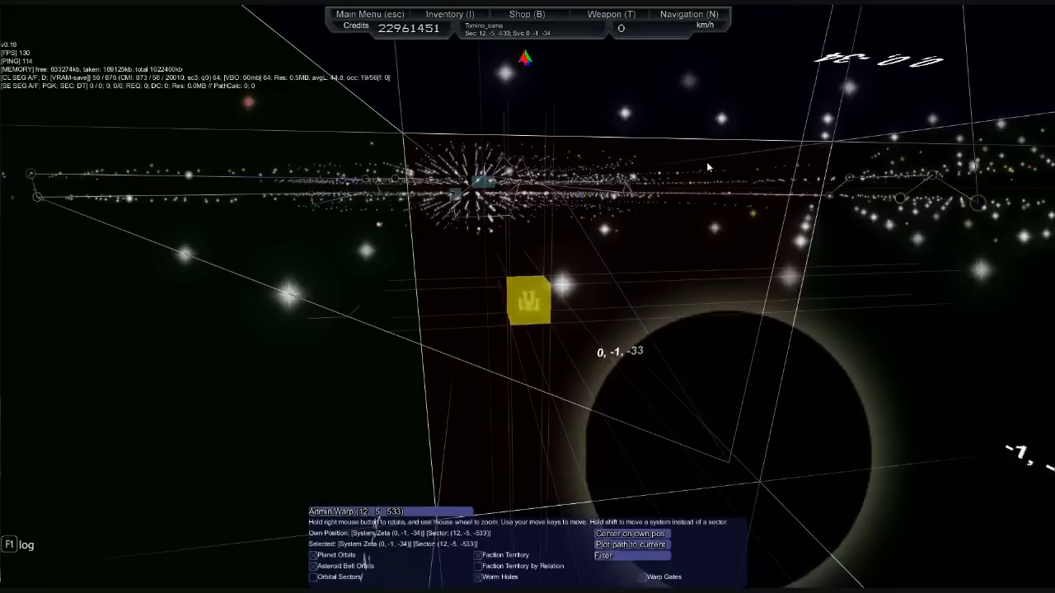
{"action": "scroll", "coordinate": [706, 167], "scroll_direction": "up", "scroll_amount": 2}
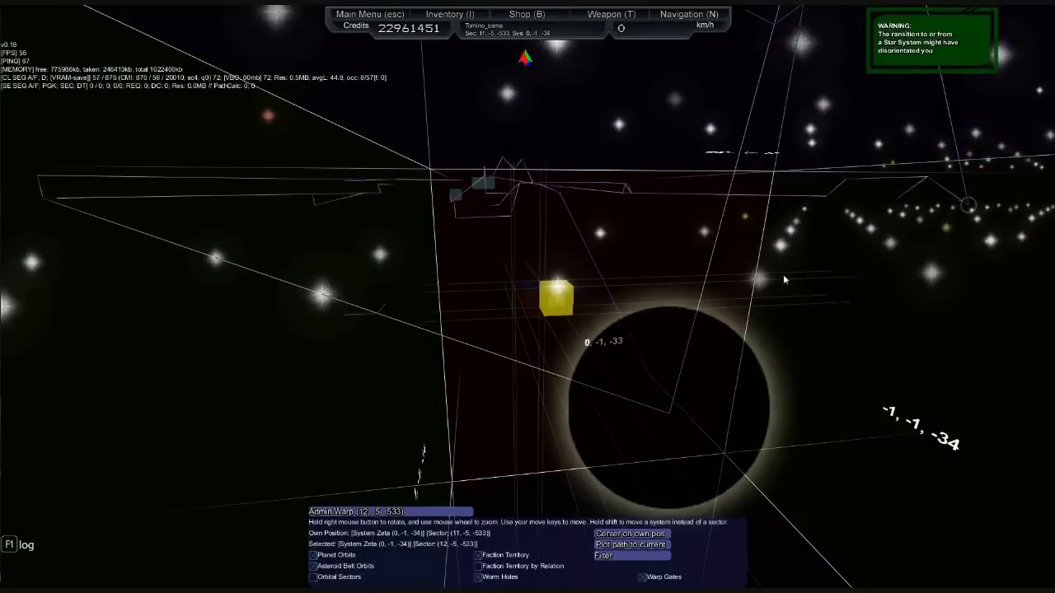
{"action": "left_click_drag", "start_coordinate": [706, 167], "coordinate": [783, 274]}
{"action": "left_click_drag", "start_coordinate": [577, 330], "coordinate": [659, 289]}
{"action": "scroll", "coordinate": [577, 330], "scroll_direction": "down", "scroll_amount": 2}
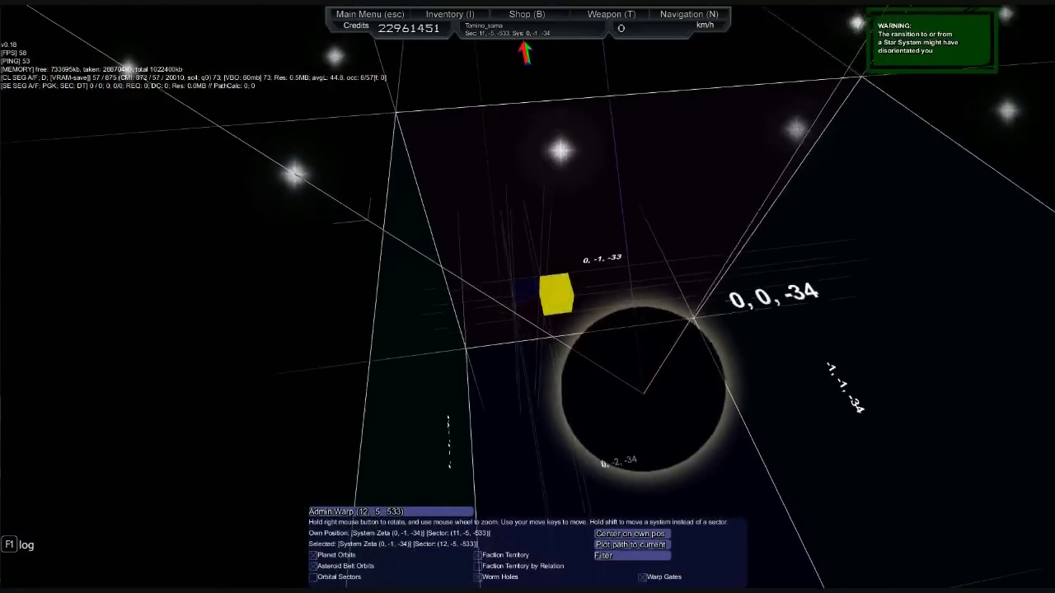
{"action": "mouse_move", "coordinate": [577, 330]}
{"action": "left_mouse_down"}
{"action": "mouse_move", "coordinate": [412, 247]}
{"action": "mouse_move", "coordinate": [535, 288]}
{"action": "left_mouse_up"}
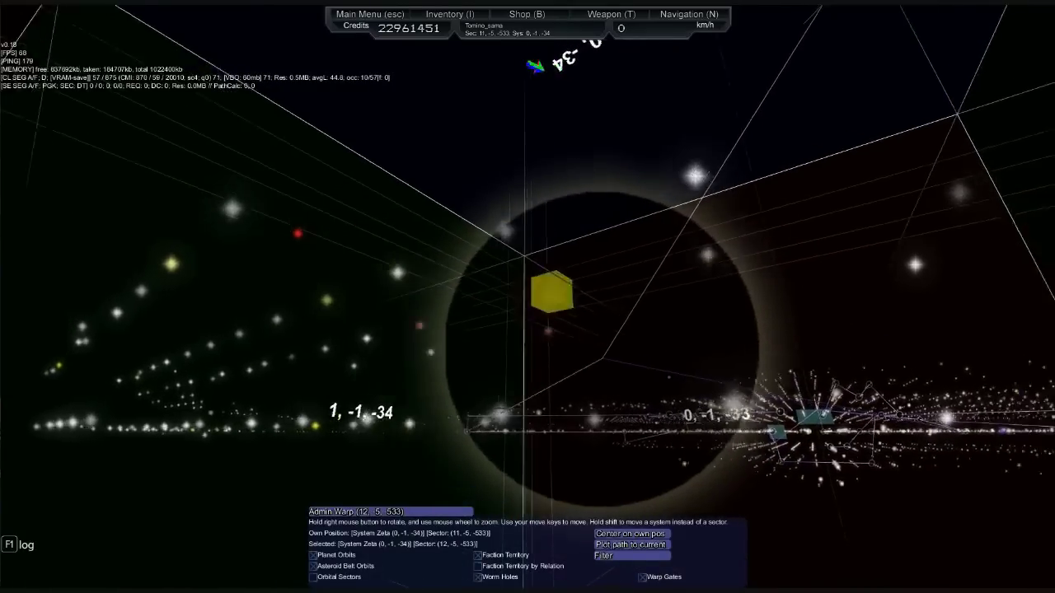
{"action": "mouse_move", "coordinate": [782, 279]}
{"action": "left_mouse_down"}
{"action": "mouse_move", "coordinate": [659, 346]}
{"action": "mouse_move", "coordinate": [592, 291]}
{"action": "left_mouse_up"}
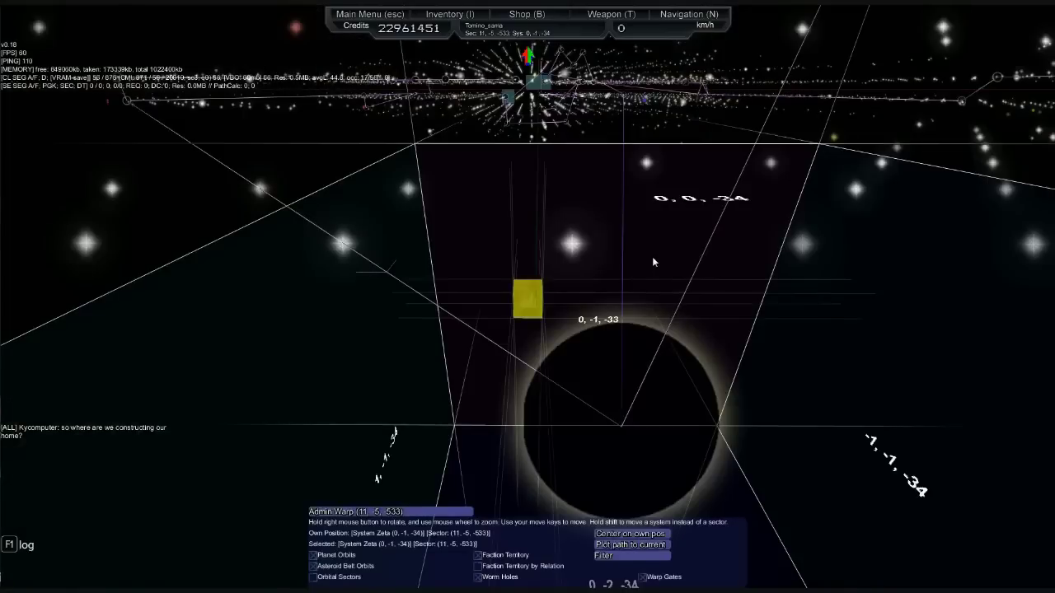
{"action": "scroll", "coordinate": [652, 256], "scroll_direction": "up", "scroll_amount": 5}
{"action": "scroll", "coordinate": [652, 257], "scroll_direction": "up", "scroll_amount": 5}
{"action": "scroll", "coordinate": [653, 262], "scroll_direction": "up", "scroll_amount": 5}
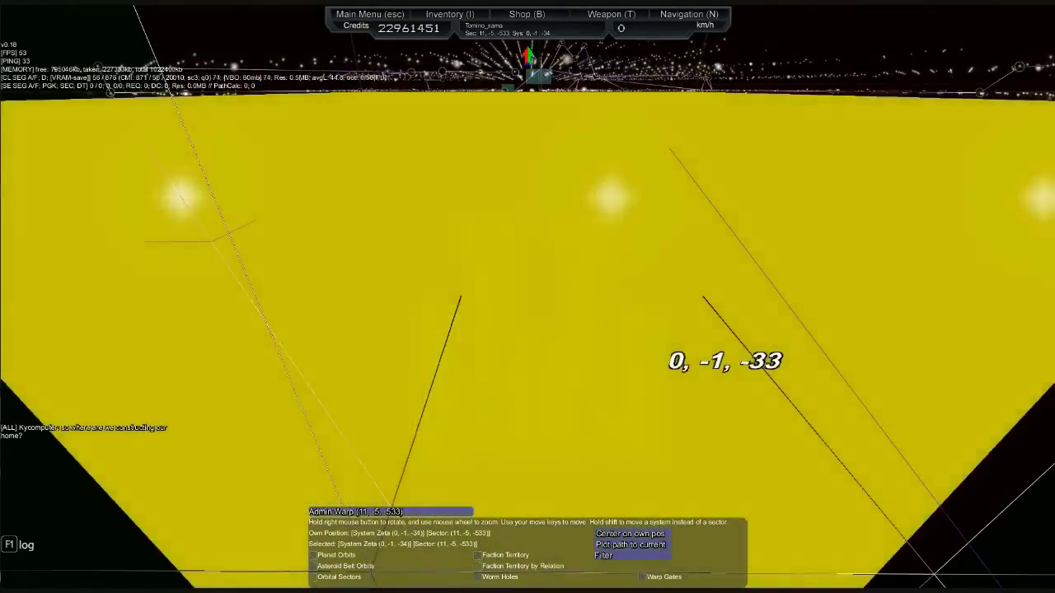
{"action": "left_click_drag", "start_coordinate": [654, 263], "coordinate": [642, 560]}
{"action": "scroll", "coordinate": [650, 256], "scroll_direction": "down", "scroll_amount": 5}
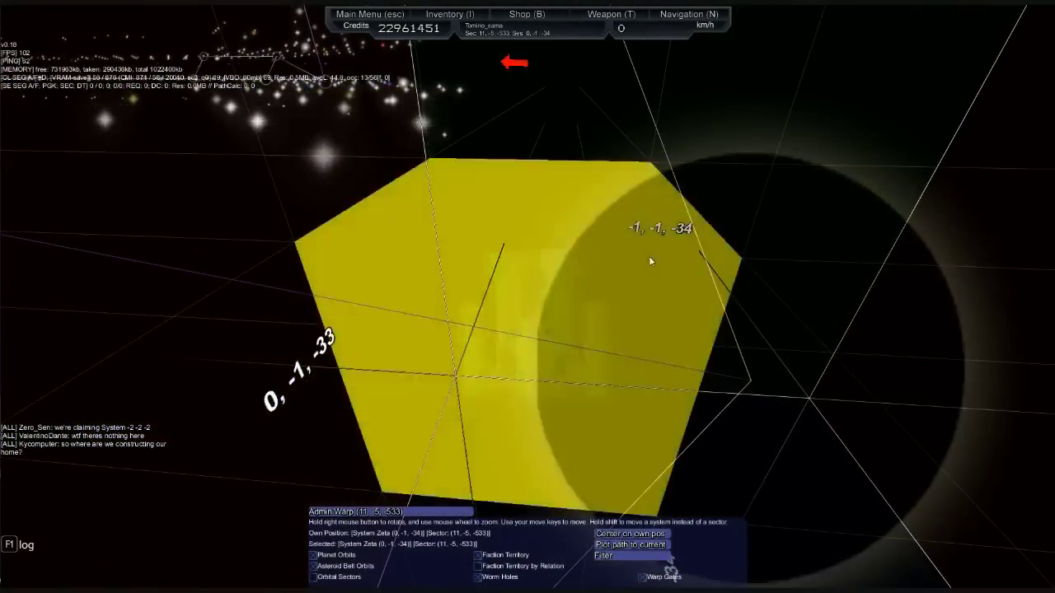
Move the Admin Warp target to a neighbouring sector beside the black hole and warp.
{"action": "mouse_move", "coordinate": [649, 256]}
{"action": "left_mouse_down"}
{"action": "mouse_move", "coordinate": [577, 371]}
{"action": "mouse_move", "coordinate": [647, 252]}
{"action": "mouse_move", "coordinate": [792, 189]}
{"action": "left_mouse_up"}
{"action": "scroll", "coordinate": [647, 255], "scroll_direction": "up", "scroll_amount": 4}
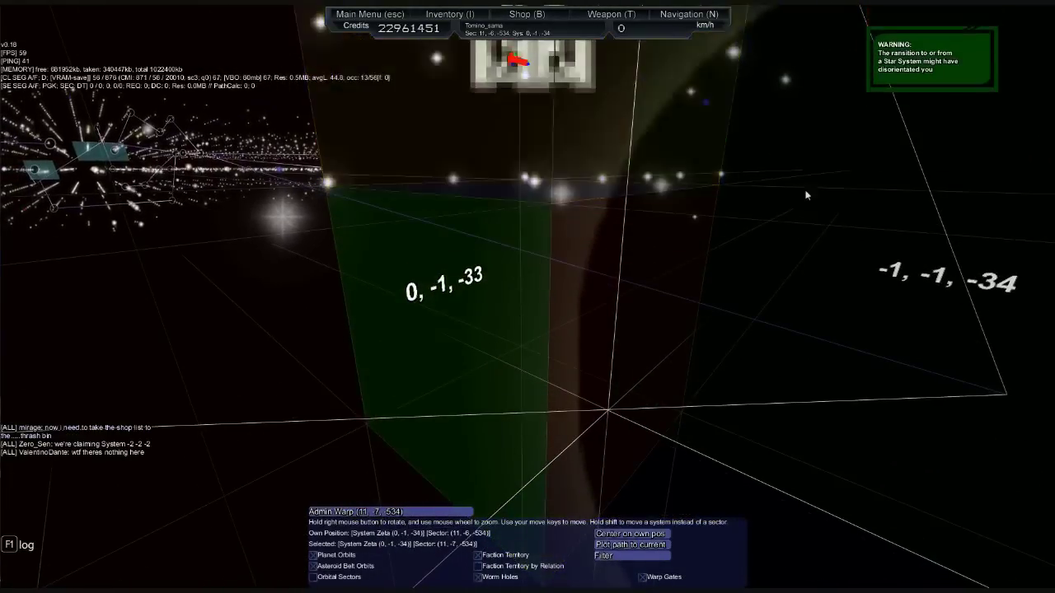
{"action": "scroll", "coordinate": [793, 189], "scroll_direction": "down", "scroll_amount": 3}
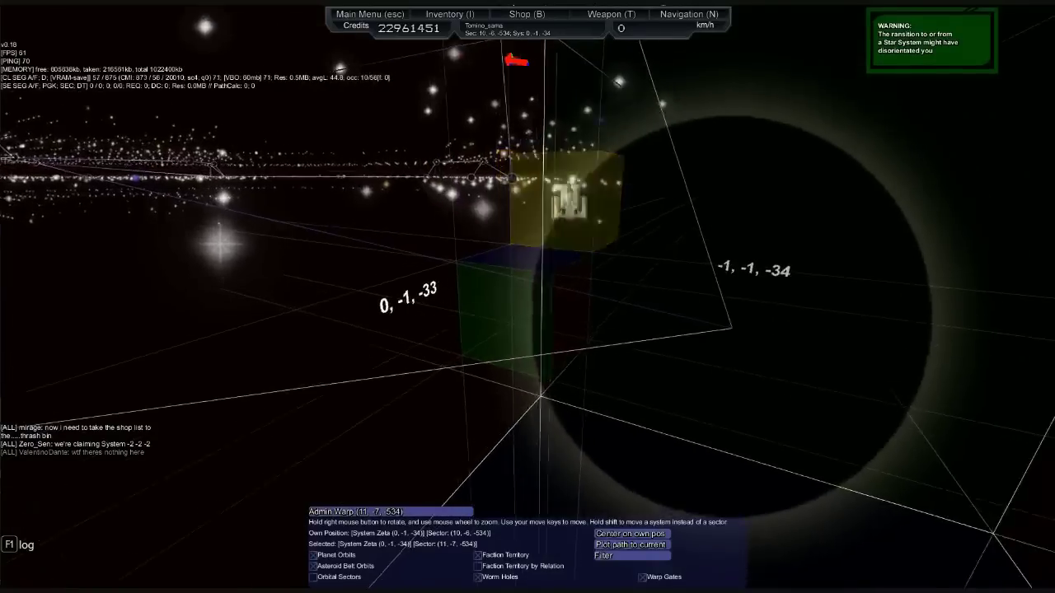
{"action": "mouse_move", "coordinate": [792, 195]}
{"action": "left_mouse_down"}
{"action": "mouse_move", "coordinate": [597, 316]}
{"action": "mouse_move", "coordinate": [528, 313]}
{"action": "left_mouse_up"}
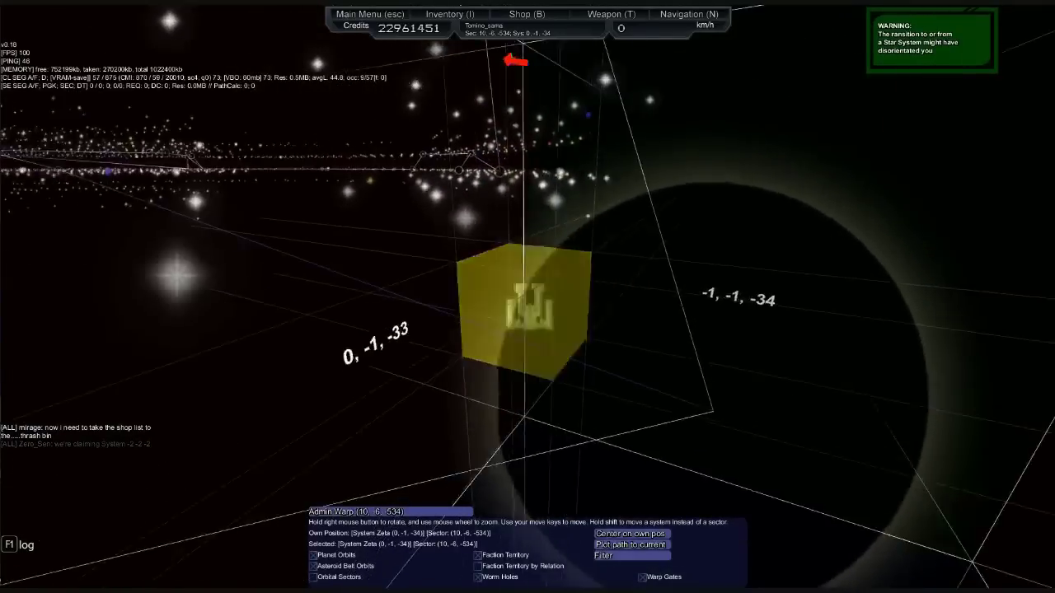
{"action": "key", "text": "Down"}
{"action": "left_click_drag", "start_coordinate": [527, 313], "coordinate": [511, 297]}
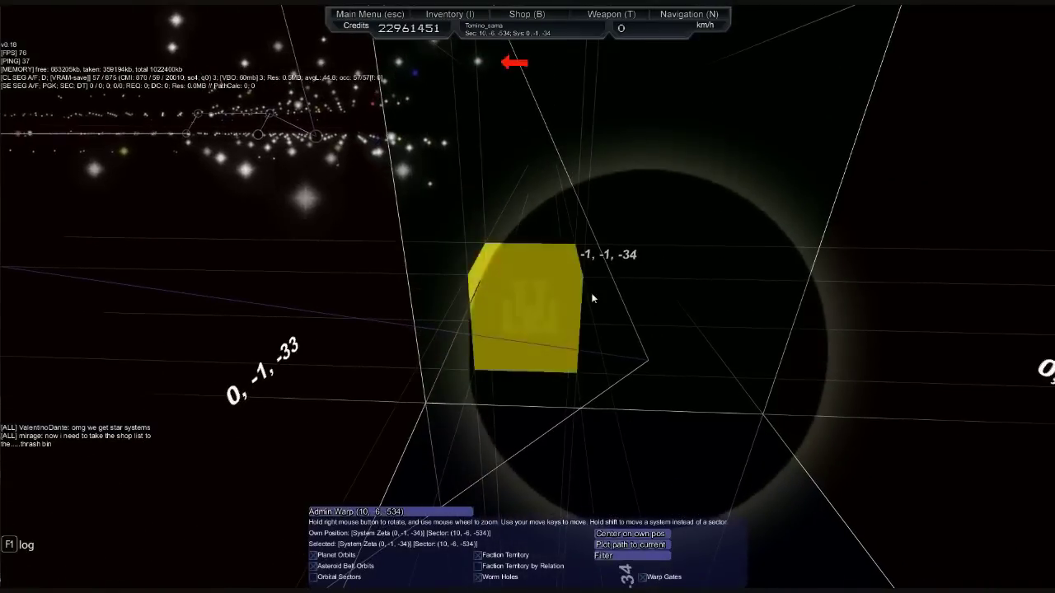
{"action": "key", "text": "p"}
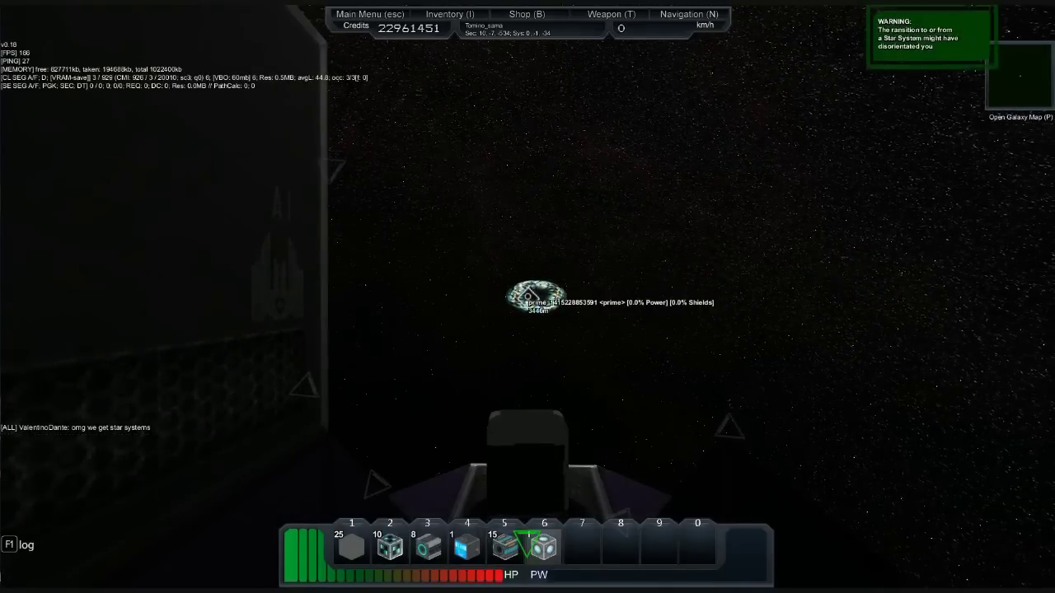
View the zoomed-out galaxy edge-on, then return to flight facing the wormhole.
{"action": "key", "text": "p"}
{"action": "scroll", "coordinate": [594, 293], "scroll_direction": "down", "scroll_amount": 3}
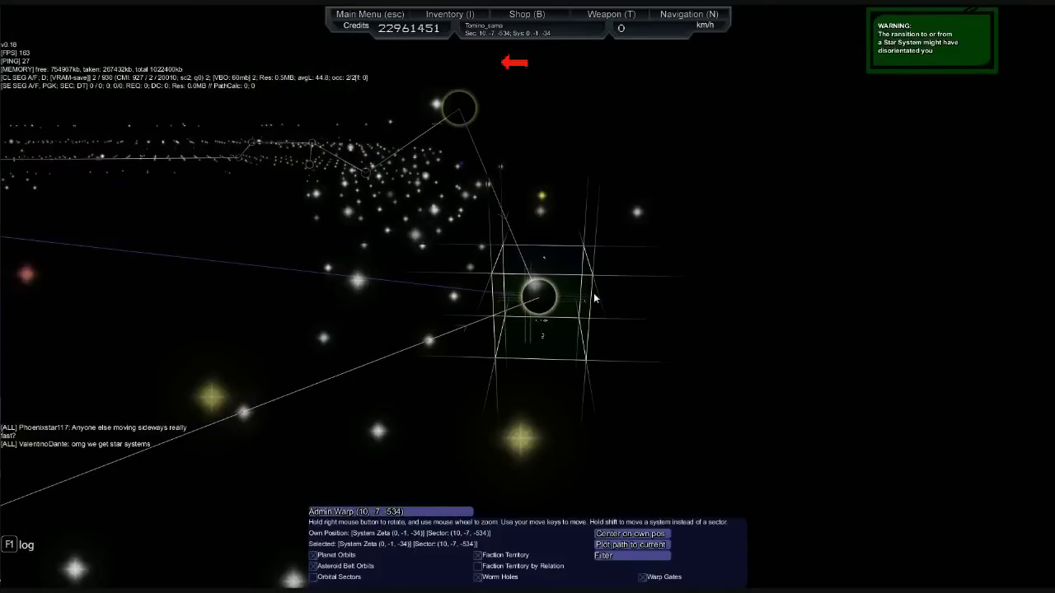
{"action": "left_click_drag", "start_coordinate": [527, 297], "coordinate": [577, 247]}
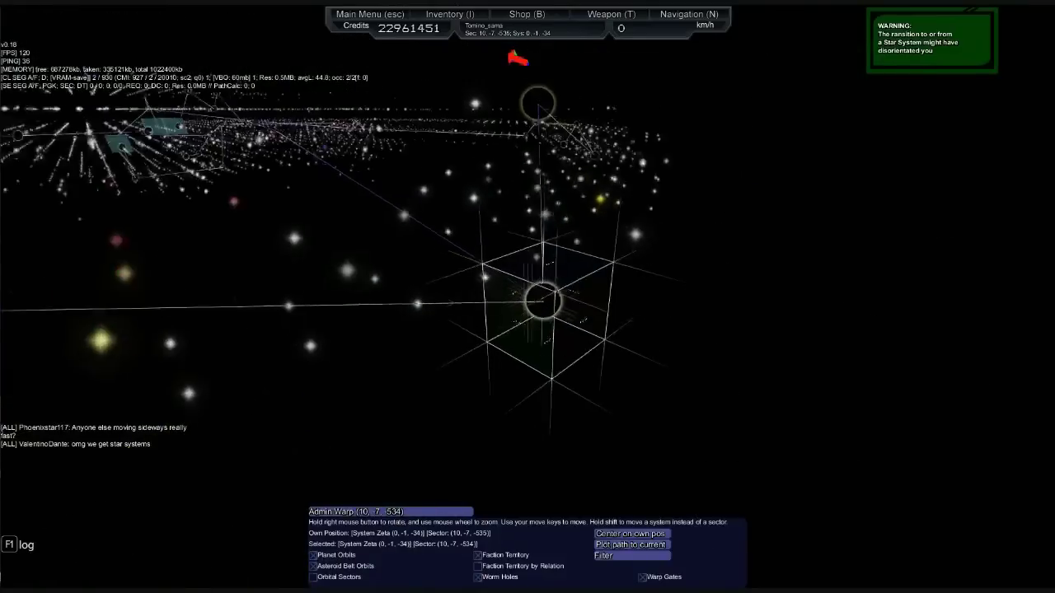
{"action": "scroll", "coordinate": [888, 344], "scroll_direction": "down", "scroll_amount": 5}
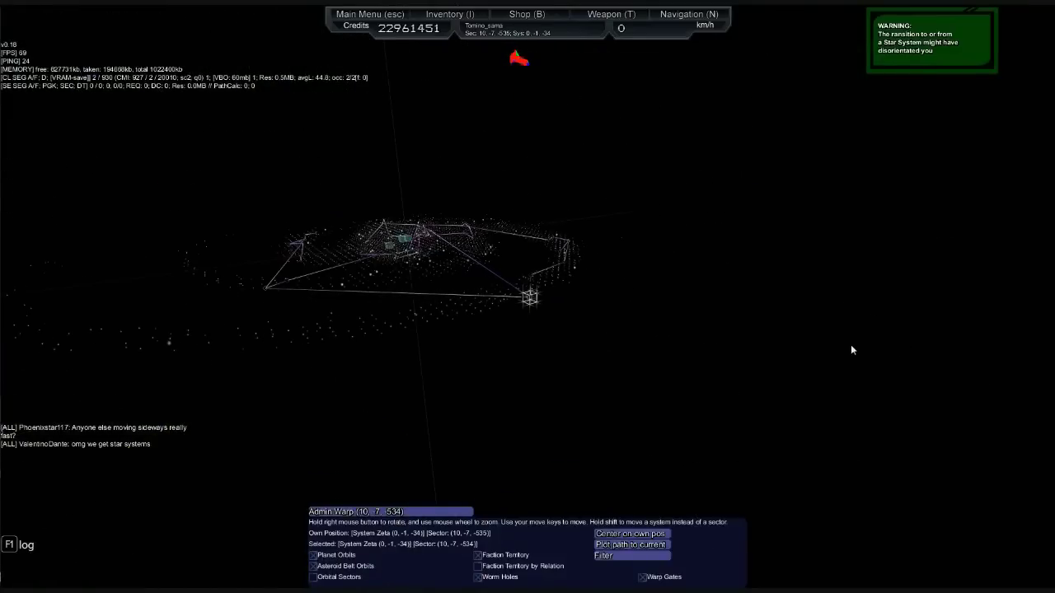
{"action": "left_click_drag", "start_coordinate": [851, 345], "coordinate": [742, 371]}
{"action": "scroll", "coordinate": [528, 297], "scroll_direction": "up", "scroll_amount": 2}
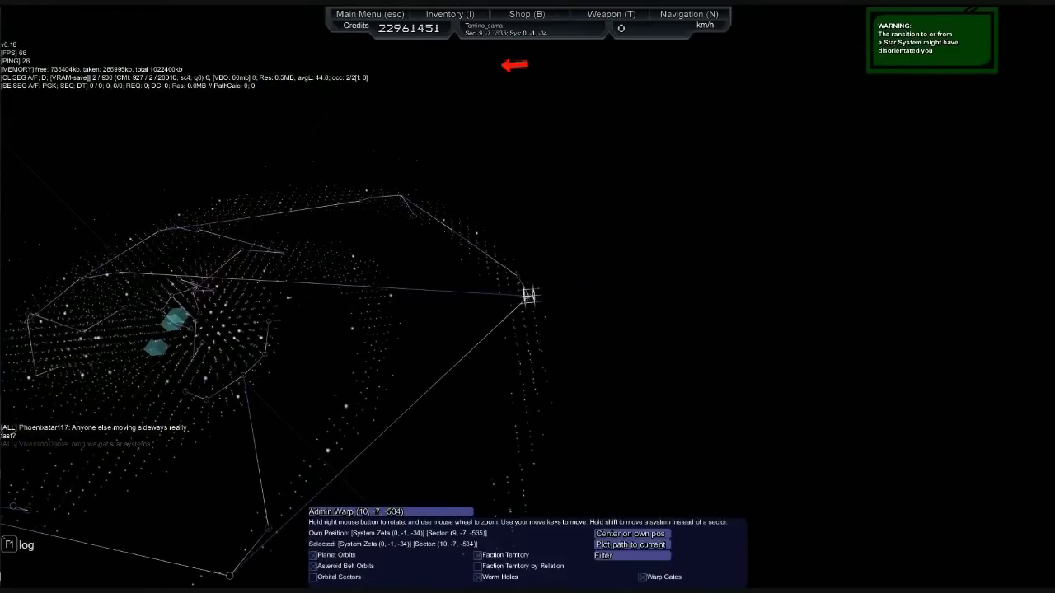
{"action": "left_click_drag", "start_coordinate": [528, 297], "coordinate": [544, 281]}
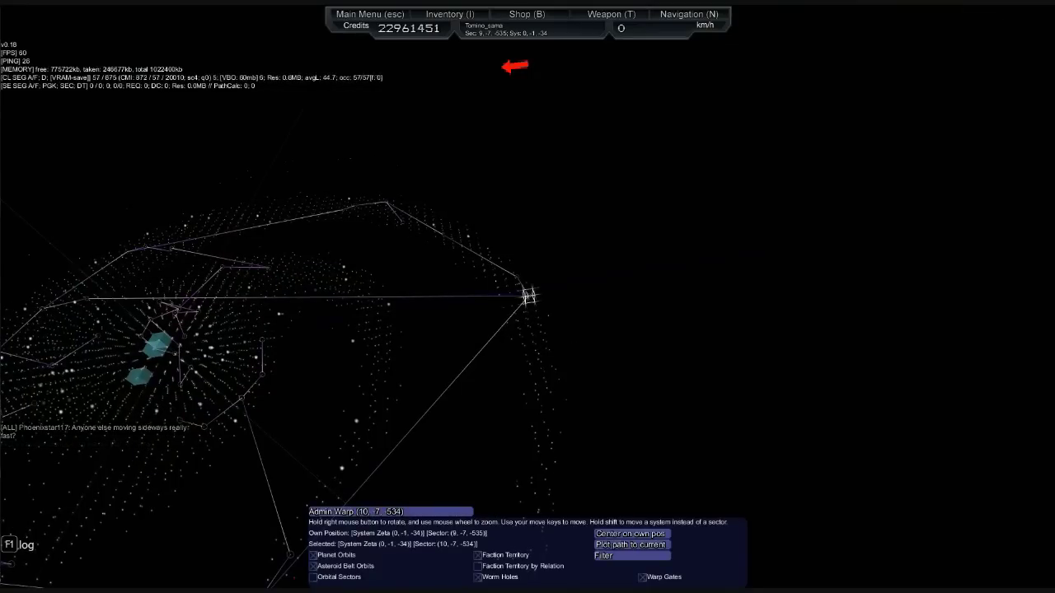
{"action": "scroll", "coordinate": [430, 288], "scroll_direction": "up", "scroll_amount": 5}
{"action": "scroll", "coordinate": [461, 293], "scroll_direction": "up", "scroll_amount": 5}
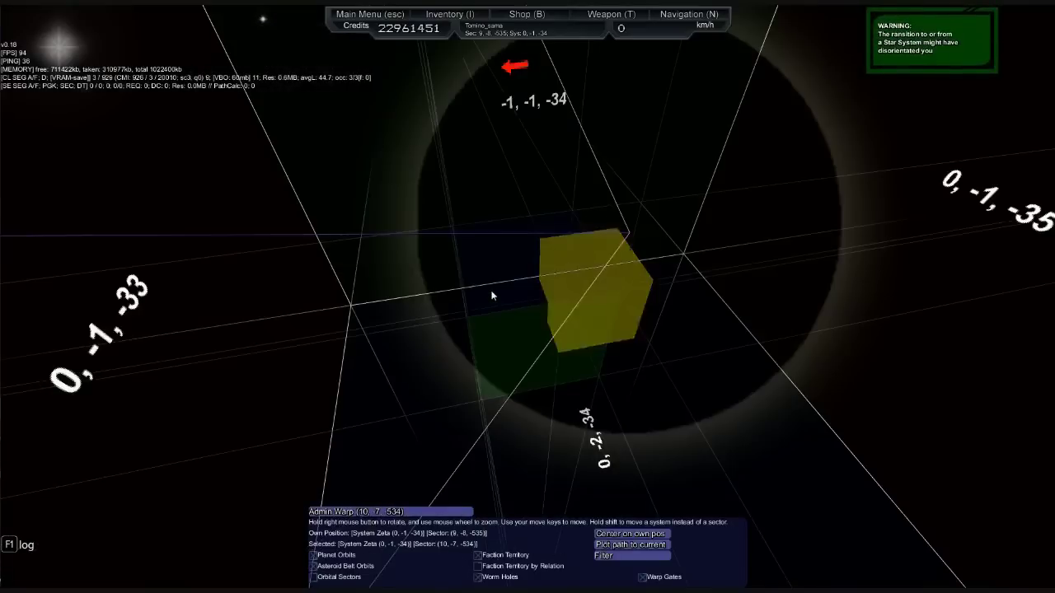
{"action": "key", "text": "p"}
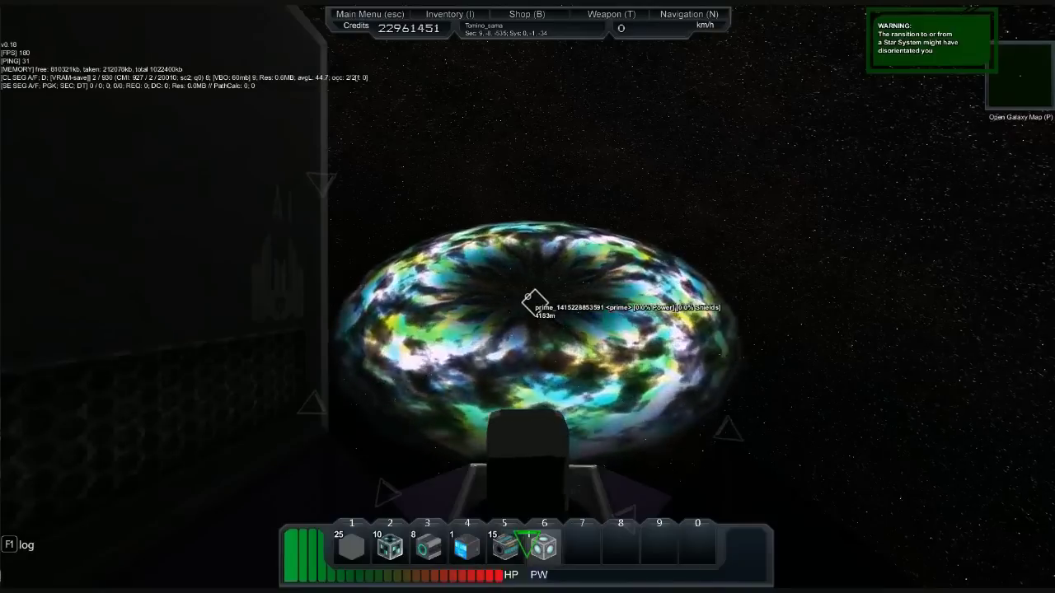
Fly through the wormhole with a third-person glance, then check the map in system -10, -1, 11.
{"action": "key", "text": "w"}
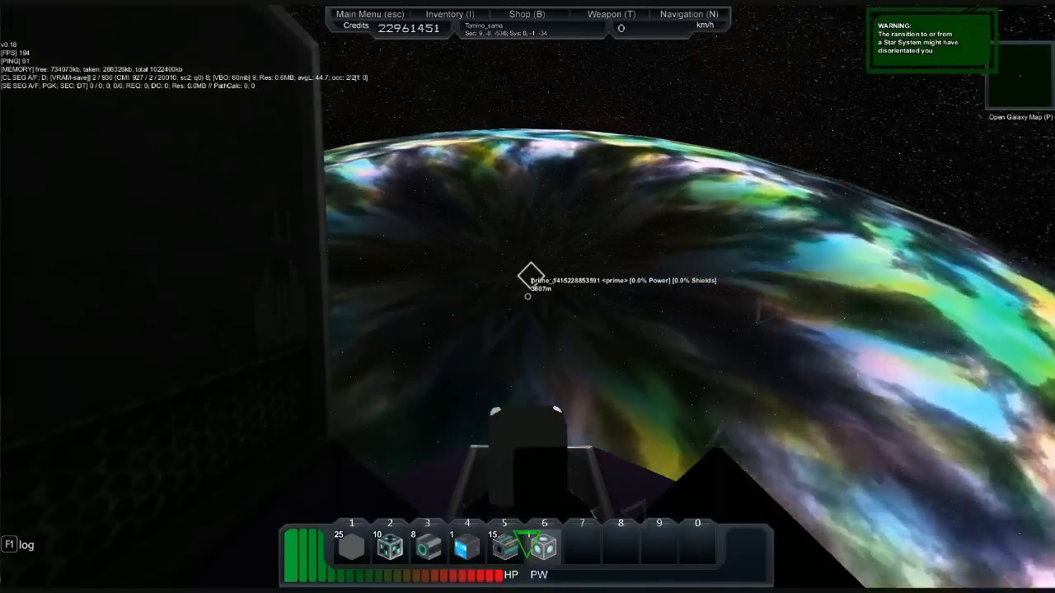
{"action": "key", "text": "w"}
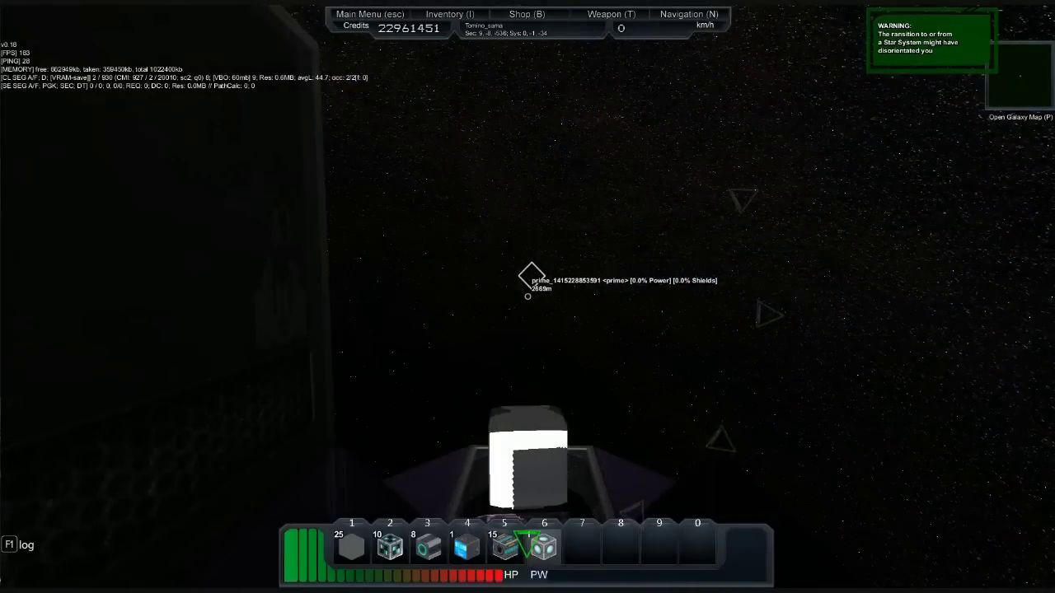
{"action": "key", "text": "w"}
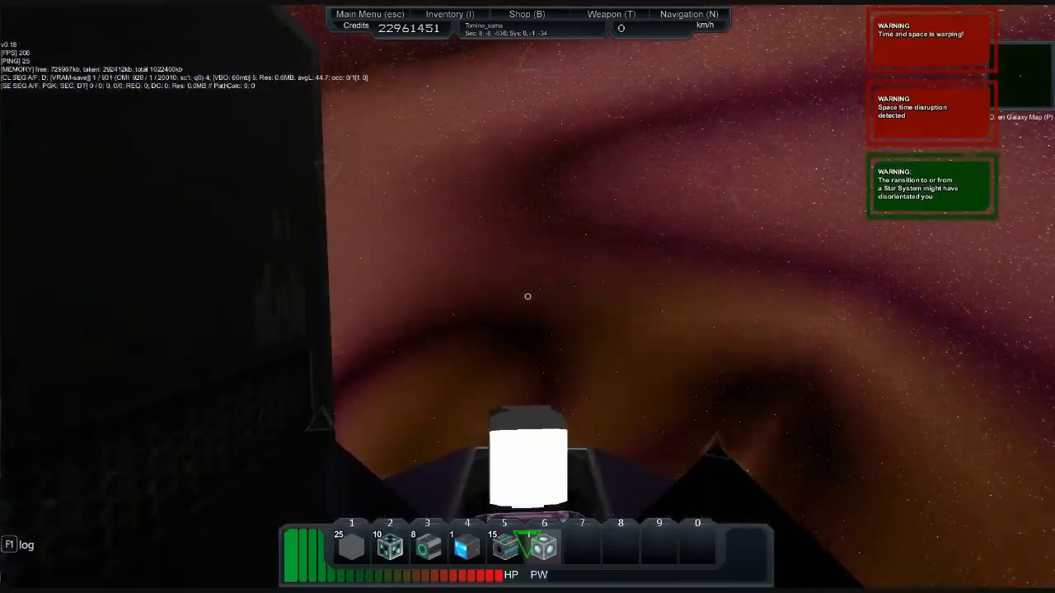
{"action": "key", "text": "shift"}
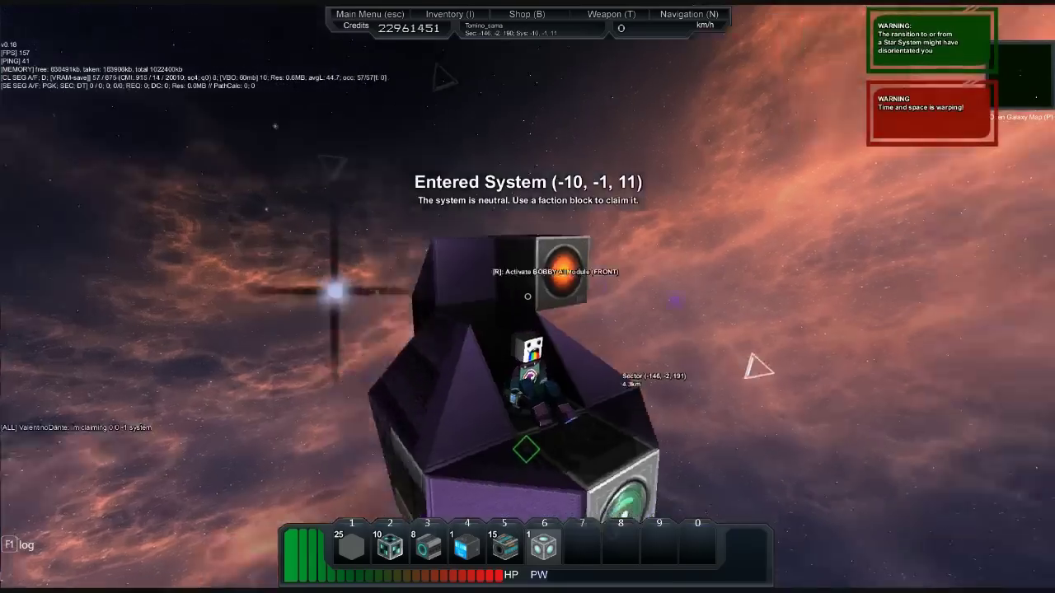
{"action": "key", "text": "6"}
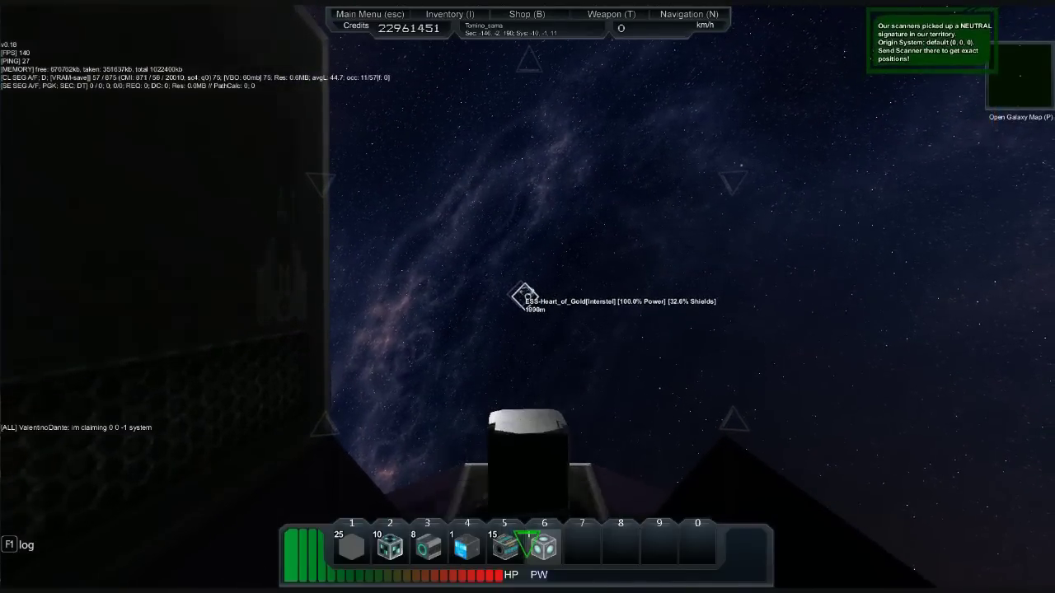
{"action": "key", "text": "p"}
{"action": "scroll", "coordinate": [493, 295], "scroll_direction": "down", "scroll_amount": 5}
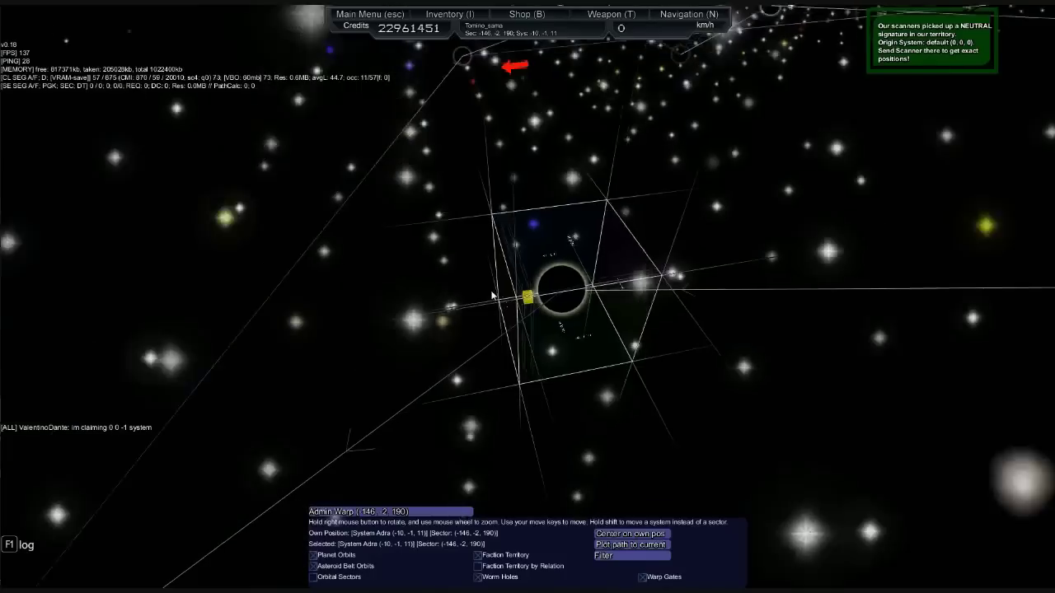
{"action": "scroll", "coordinate": [493, 295], "scroll_direction": "down", "scroll_amount": 3}
{"action": "scroll", "coordinate": [493, 295], "scroll_direction": "up", "scroll_amount": 1}
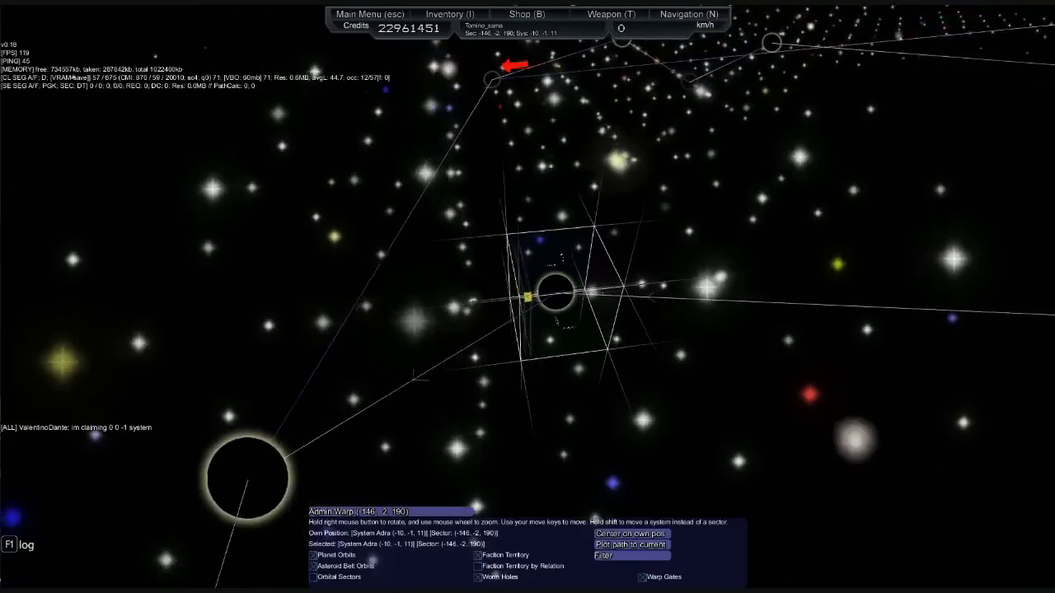
Warp the ship into the neighbouring sector with Admin Warp on the galaxy map.
{"action": "left_click_drag", "start_coordinate": [528, 297], "coordinate": [565, 351]}
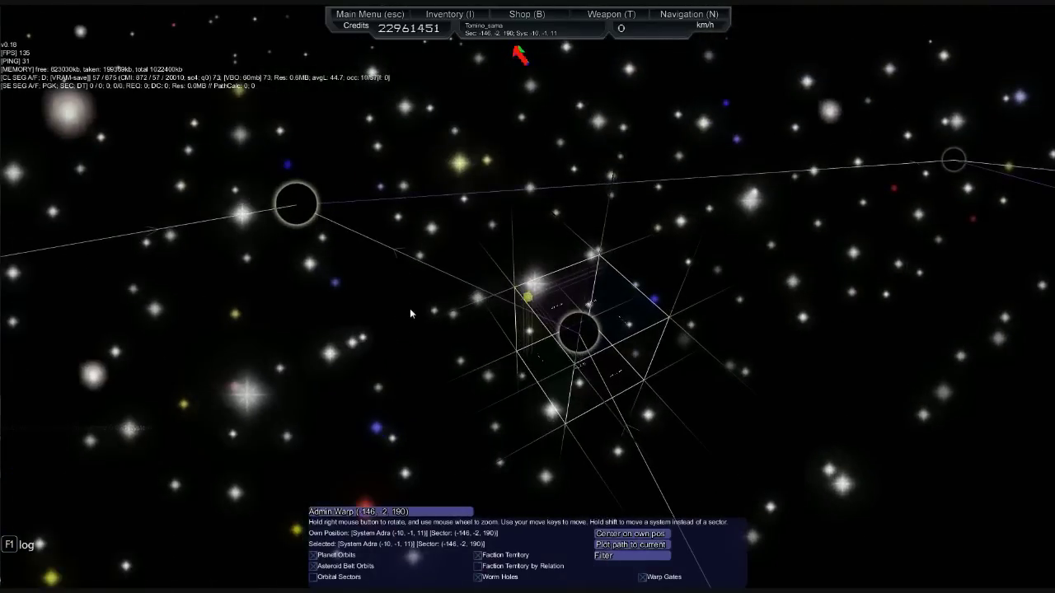
{"action": "left_click_drag", "start_coordinate": [410, 312], "coordinate": [462, 281]}
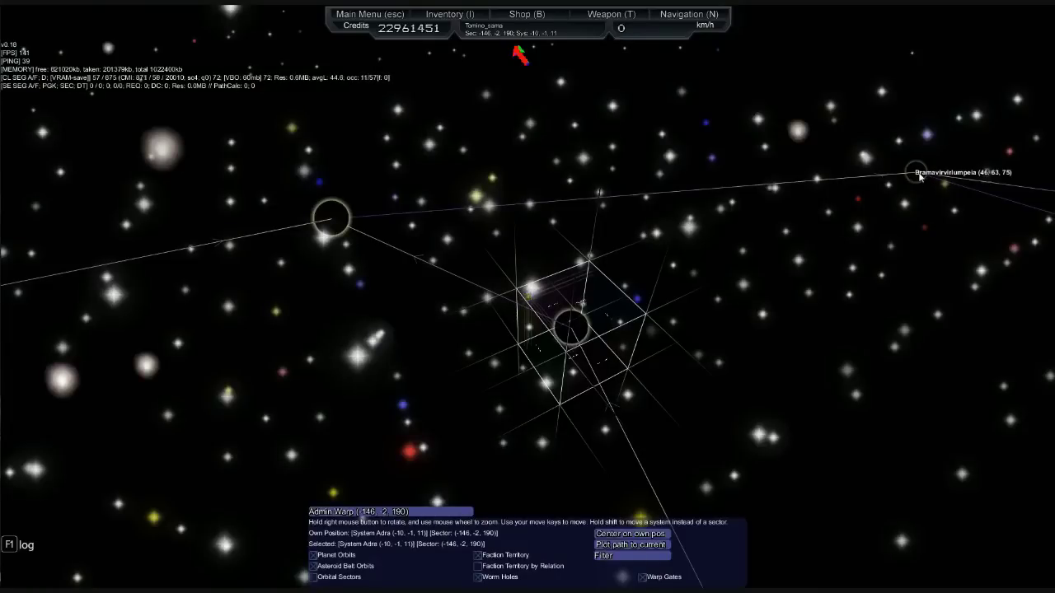
{"action": "double_click", "coordinate": [577, 335]}
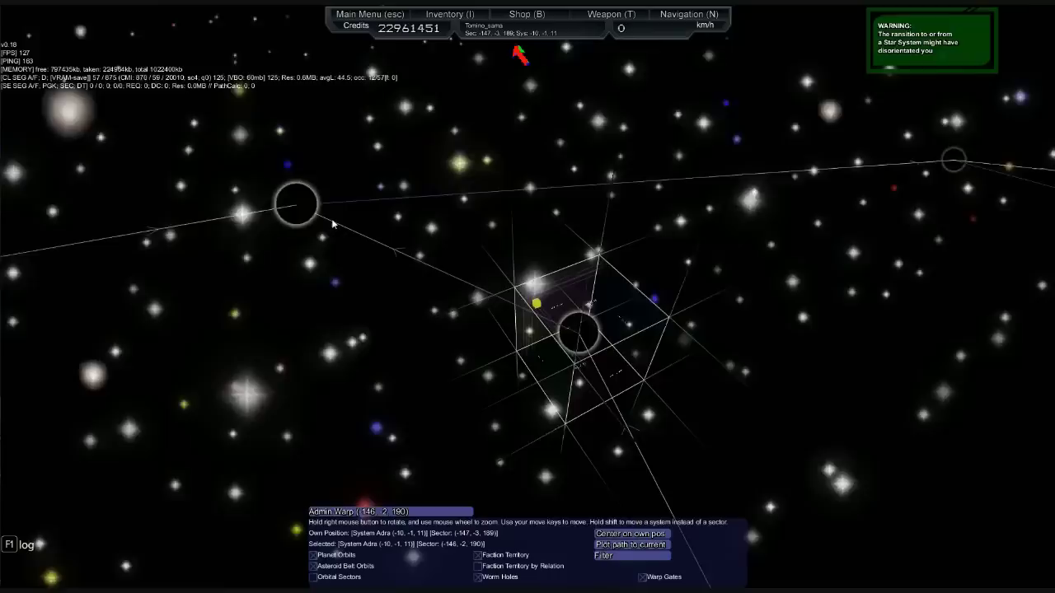
{"action": "scroll", "coordinate": [332, 221], "scroll_direction": "up", "scroll_amount": 3}
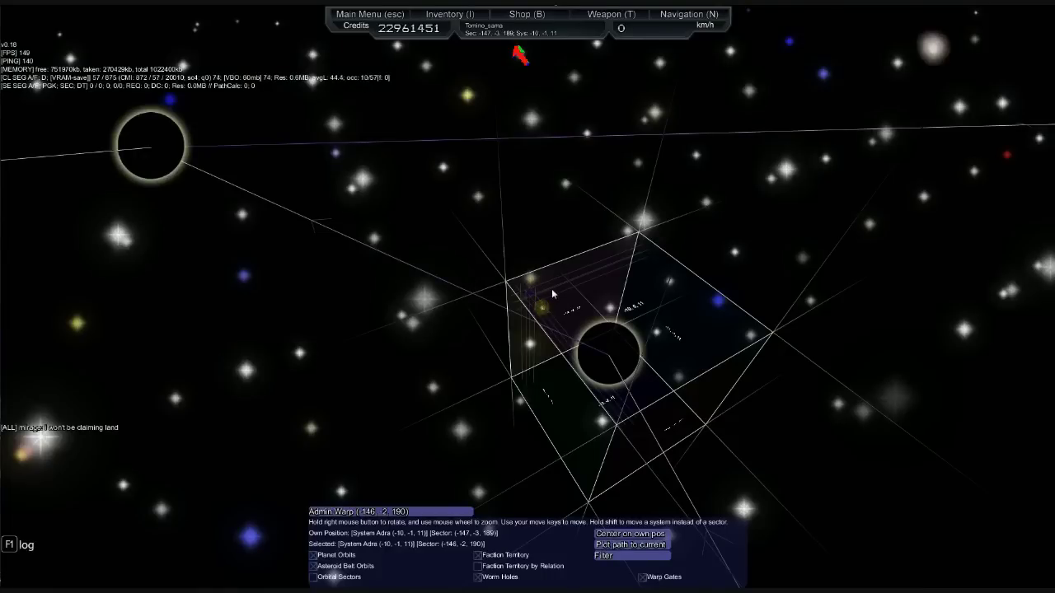
{"action": "key", "text": "p"}
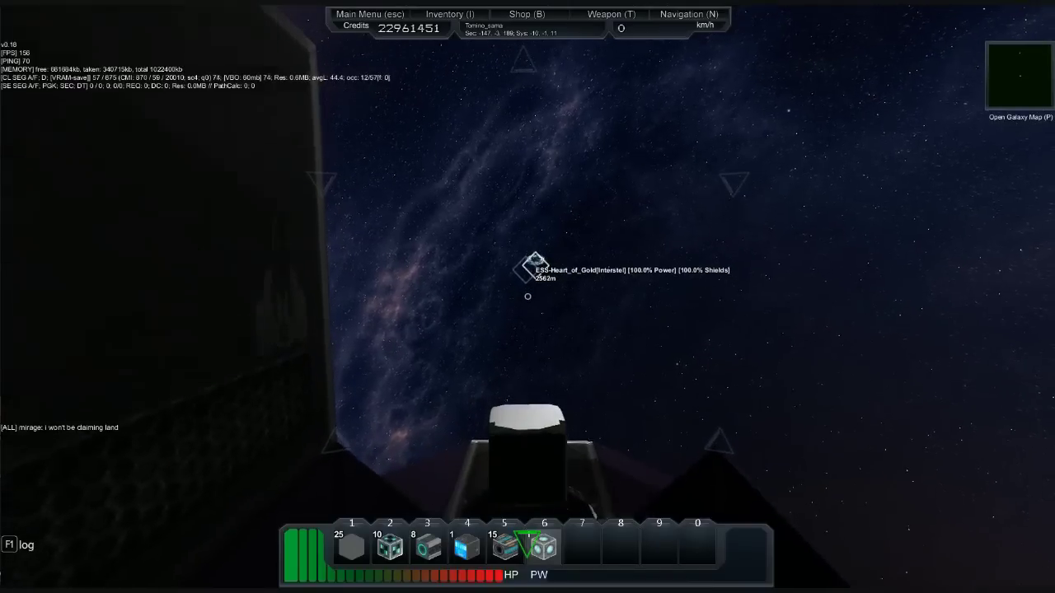
Warp to sector -148, -4, 188 beside the black hole, then close the map.
{"action": "key", "text": "p"}
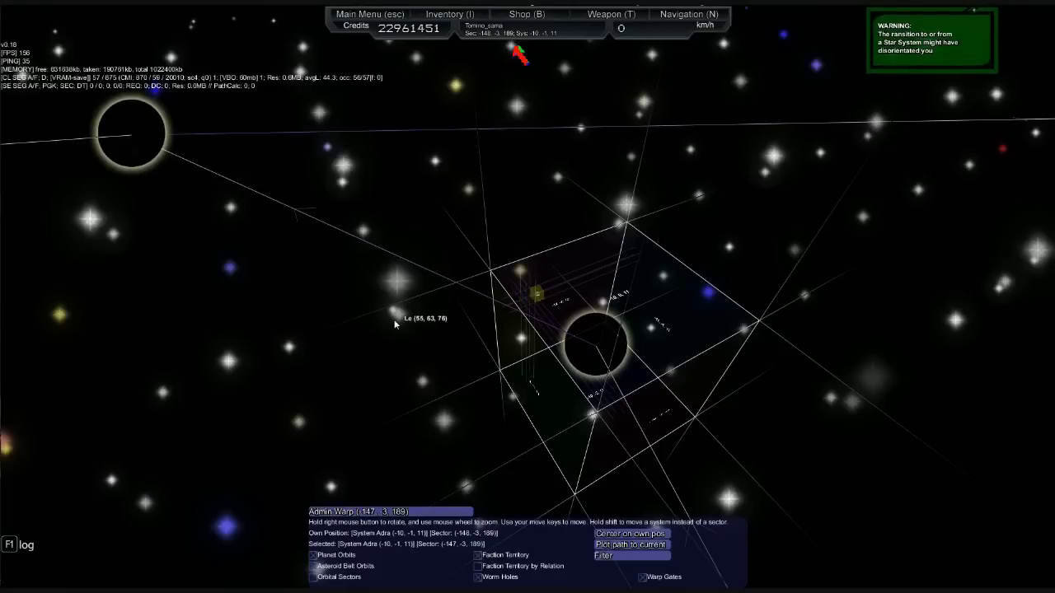
{"action": "left_click_drag", "start_coordinate": [397, 320], "coordinate": [701, 321]}
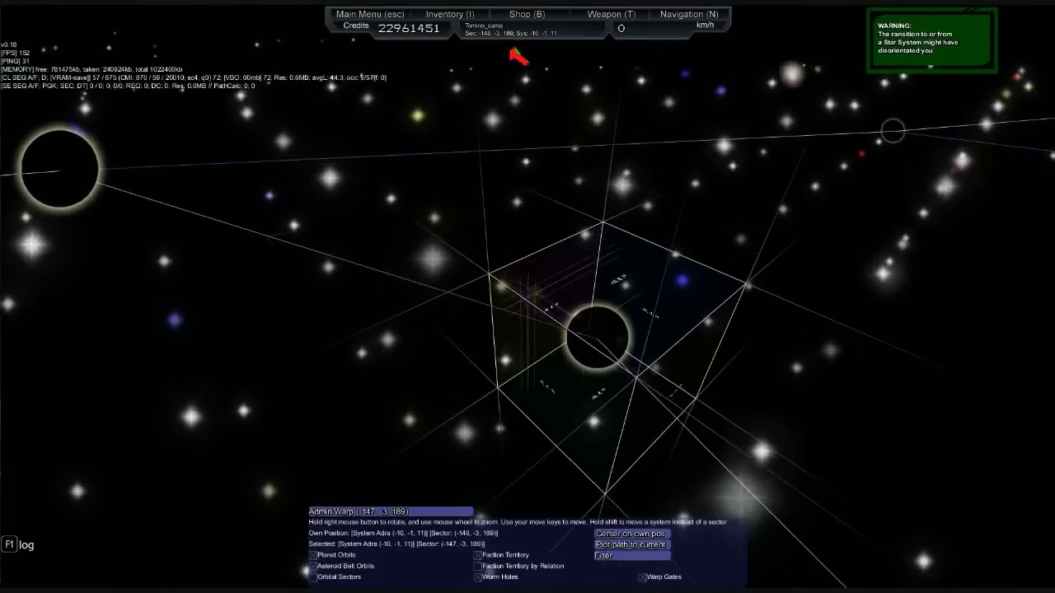
{"action": "scroll", "coordinate": [456, 397], "scroll_direction": "down", "scroll_amount": 5}
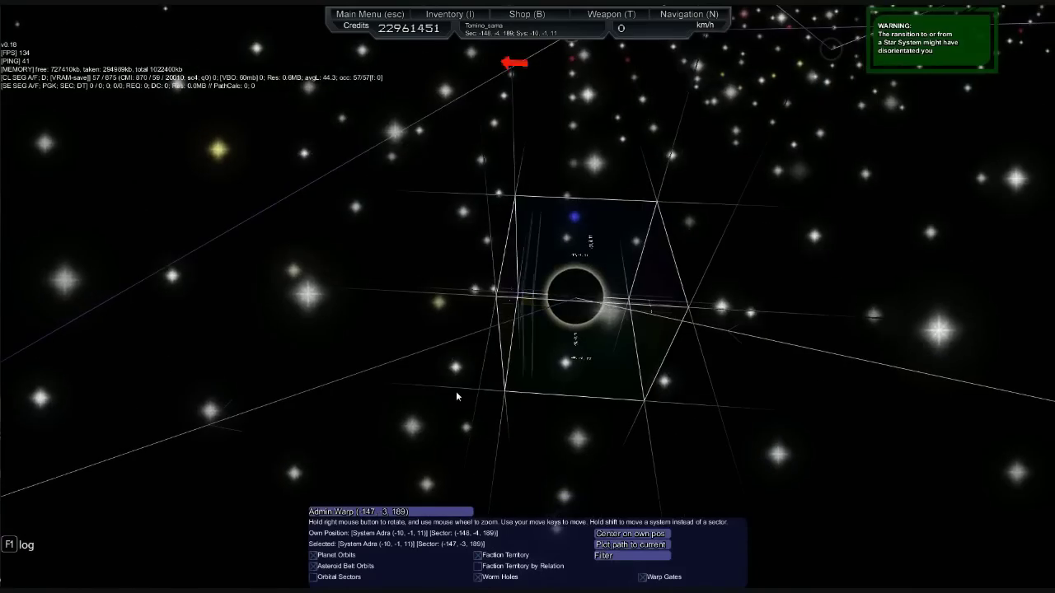
{"action": "scroll", "coordinate": [456, 396], "scroll_direction": "down", "scroll_amount": 5}
{"action": "left_click_drag", "start_coordinate": [598, 208], "coordinate": [419, 18]}
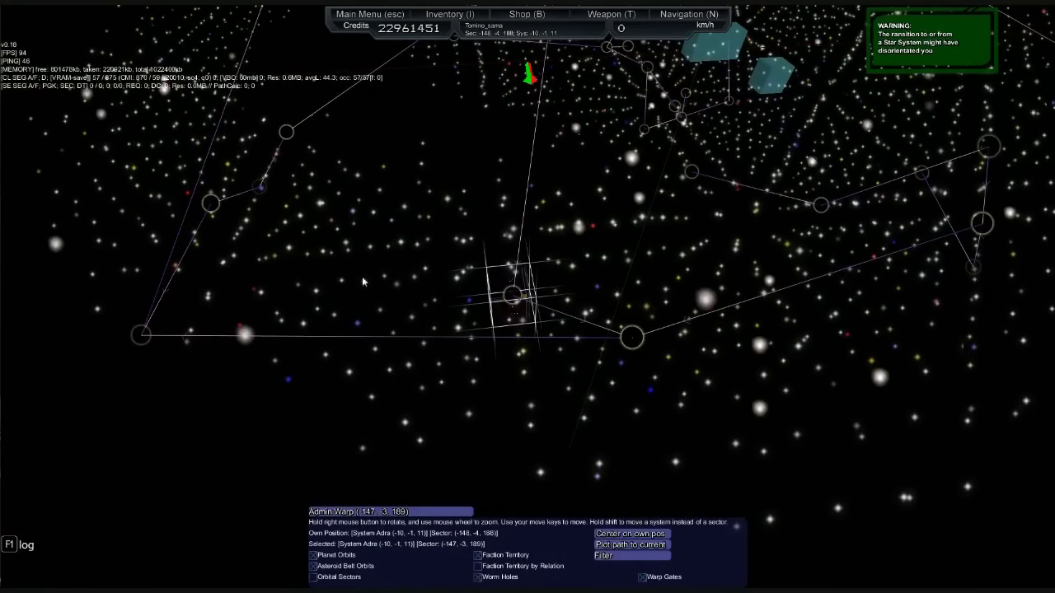
{"action": "scroll", "coordinate": [334, 267], "scroll_direction": "down", "scroll_amount": 3}
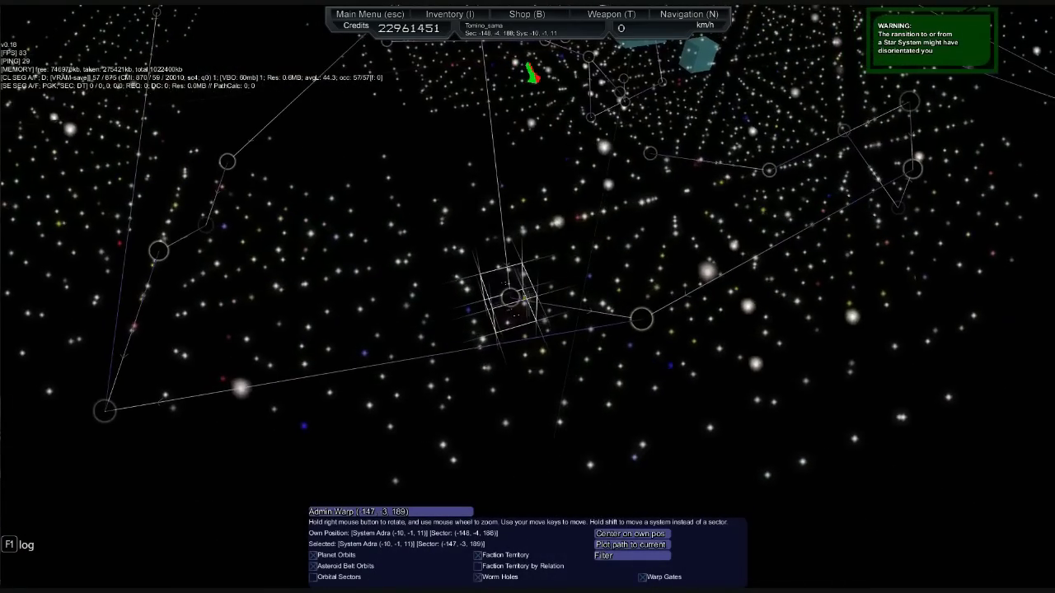
{"action": "scroll", "coordinate": [321, 261], "scroll_direction": "down", "scroll_amount": 3}
{"action": "left_click_drag", "start_coordinate": [197, 158], "coordinate": [527, 248]}
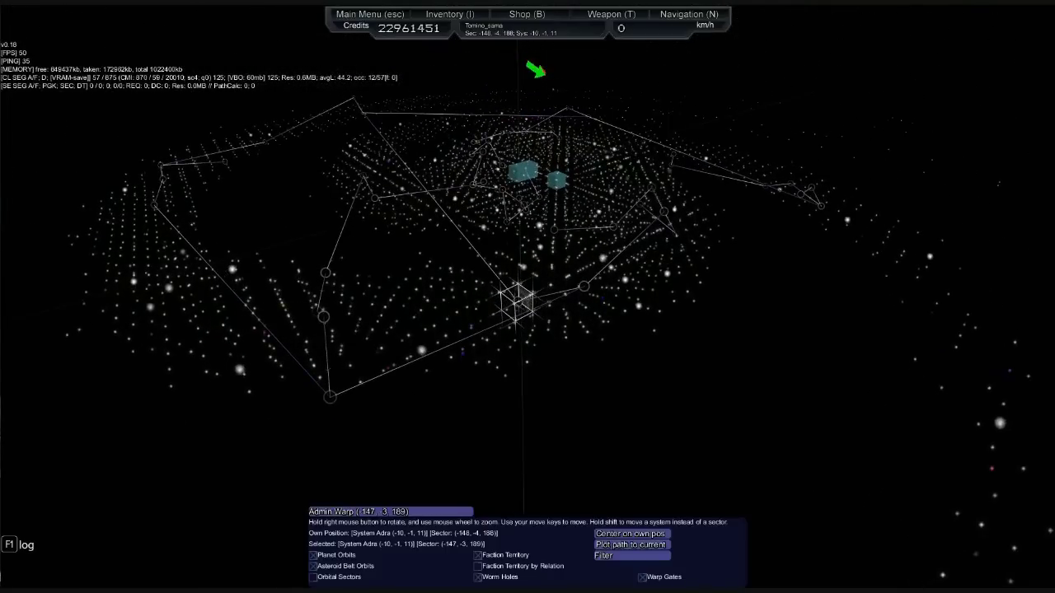
{"action": "left_click_drag", "start_coordinate": [536, 71], "coordinate": [254, 143]}
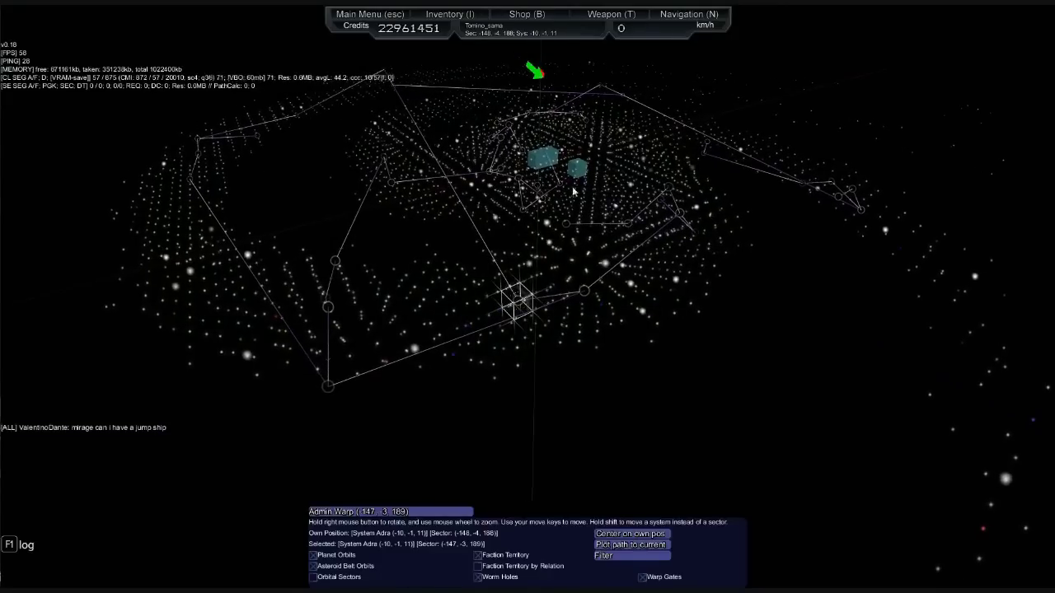
{"action": "left_click_drag", "start_coordinate": [574, 192], "coordinate": [577, 257]}
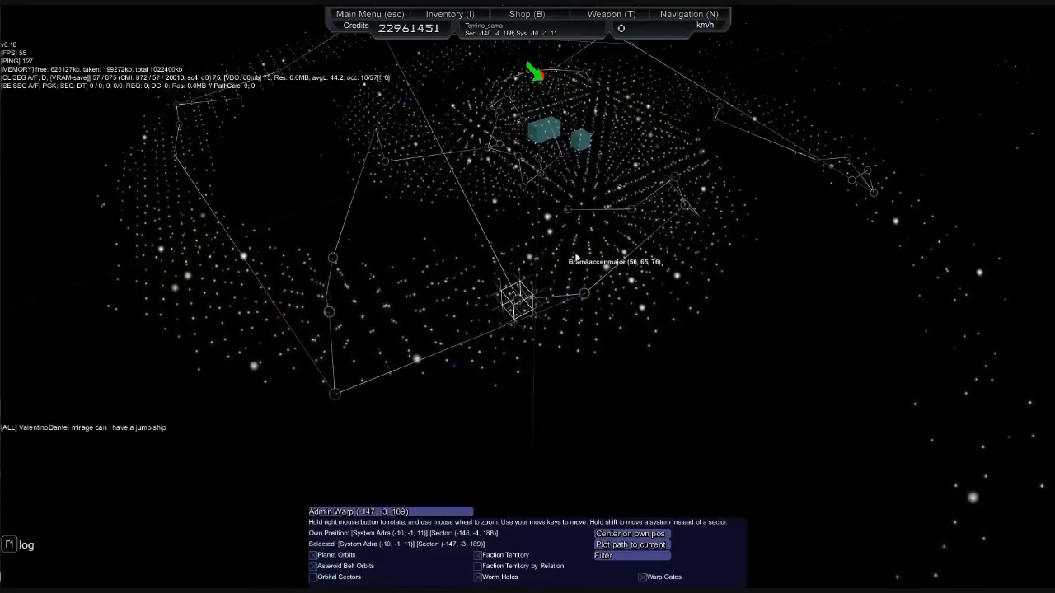
{"action": "scroll", "coordinate": [571, 263], "scroll_direction": "up", "scroll_amount": 3}
{"action": "scroll", "coordinate": [571, 263], "scroll_direction": "up", "scroll_amount": 3}
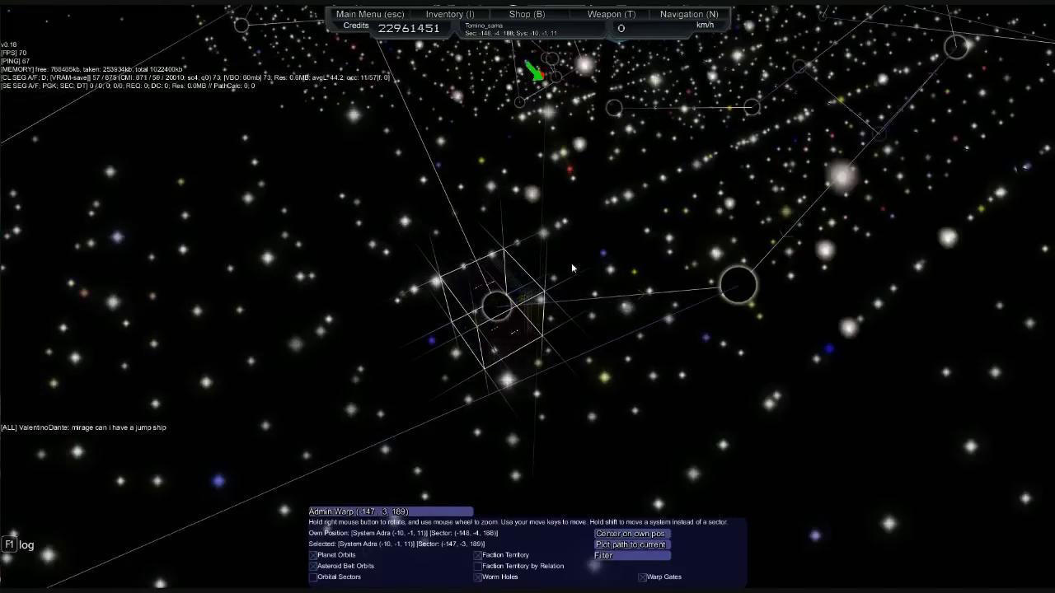
{"action": "scroll", "coordinate": [571, 263], "scroll_direction": "up", "scroll_amount": 3}
{"action": "scroll", "coordinate": [571, 263], "scroll_direction": "up", "scroll_amount": 5}
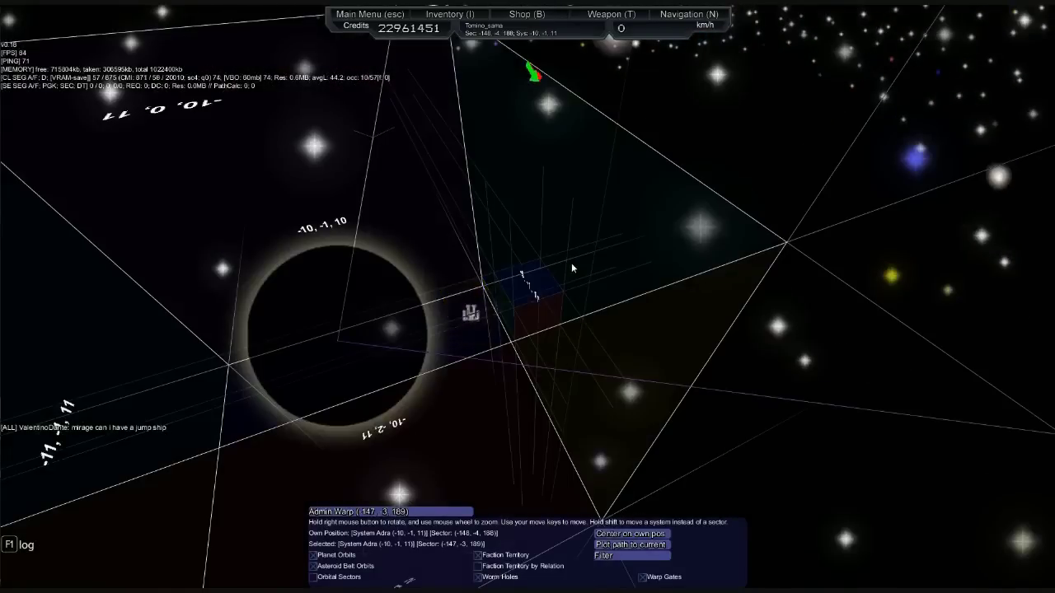
{"action": "left_click", "coordinate": [571, 262]}
{"action": "key", "text": "n"}
{"action": "key", "text": "n"}
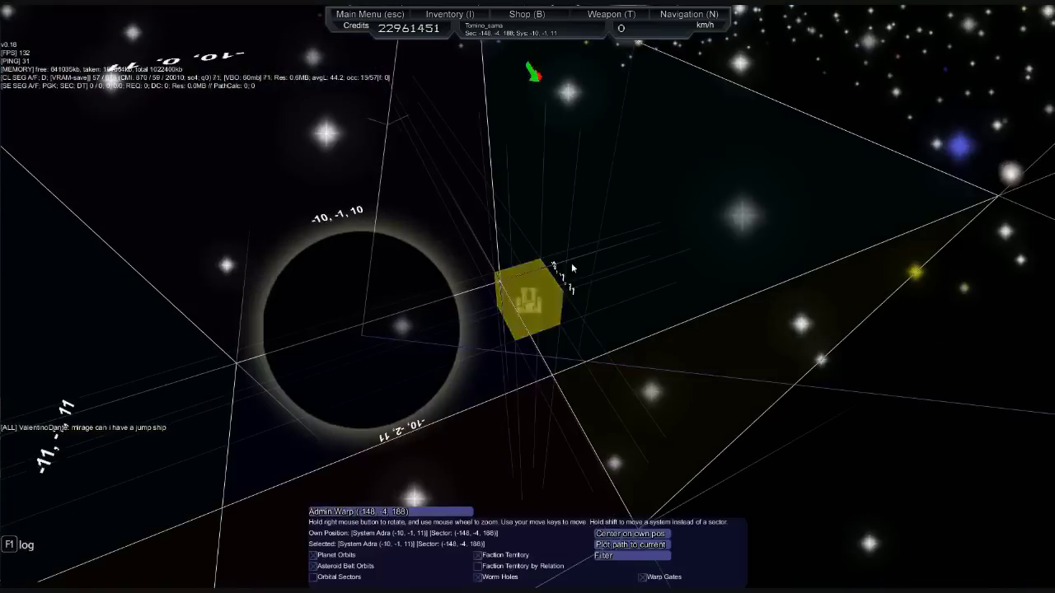
{"action": "key", "text": "p"}
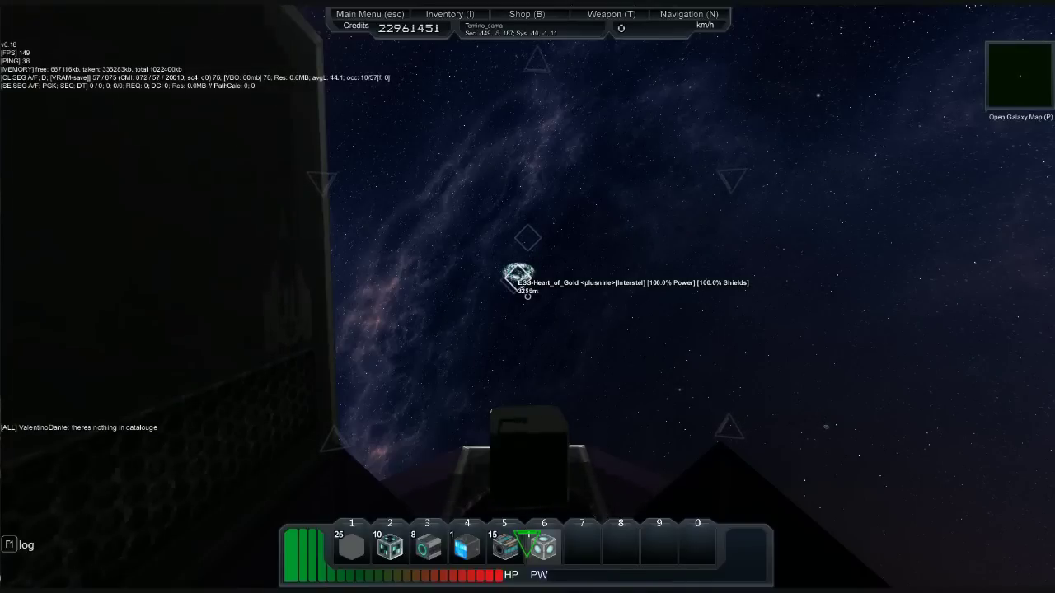
Move on to sector -150, -6, 187 via the map and switch to the outside camera.
{"action": "key", "text": "p"}
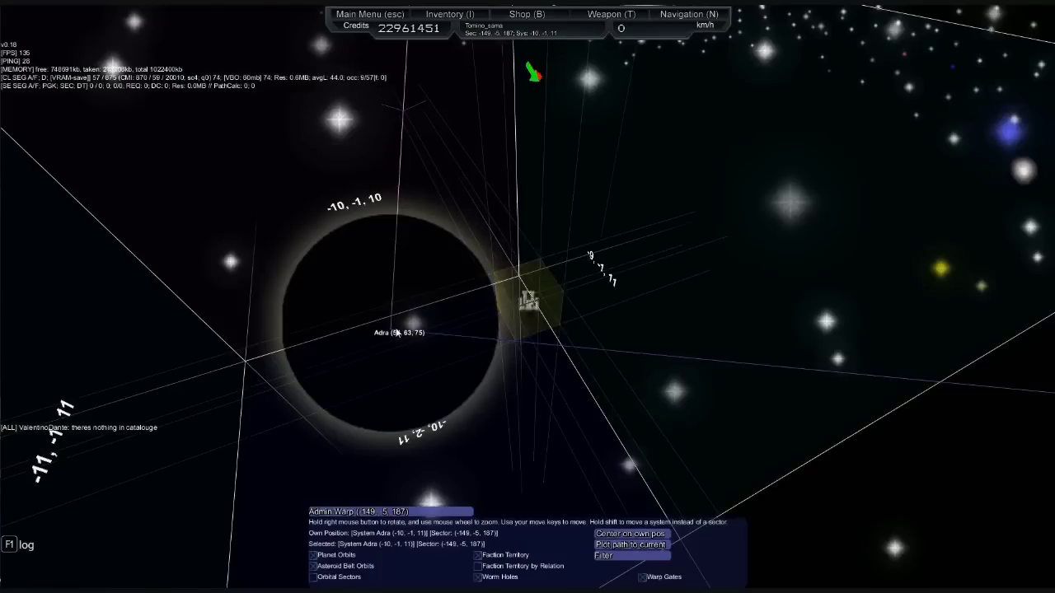
{"action": "key", "text": "p"}
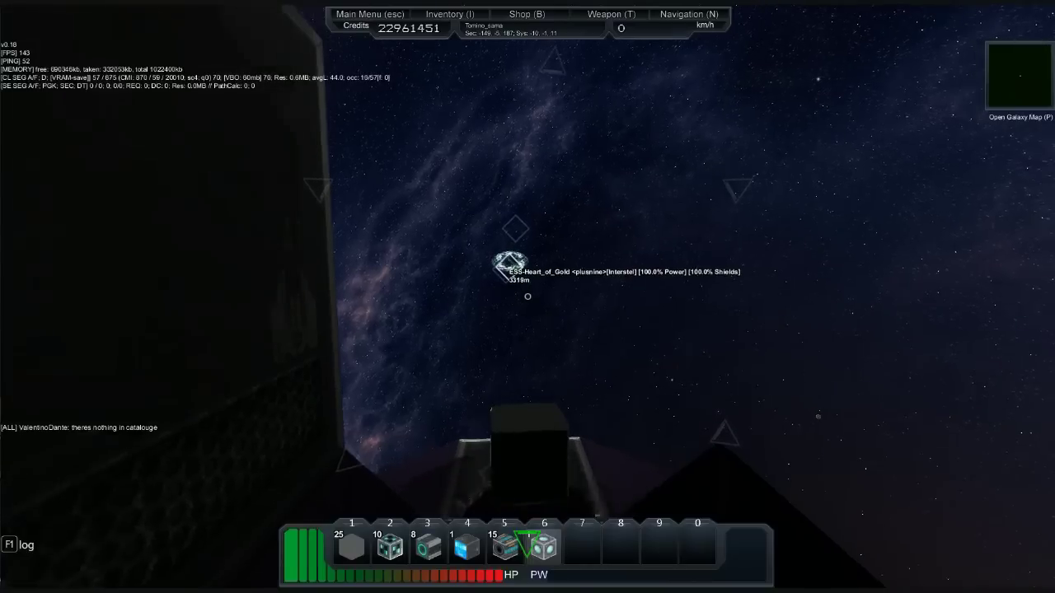
{"action": "key", "text": "shift"}
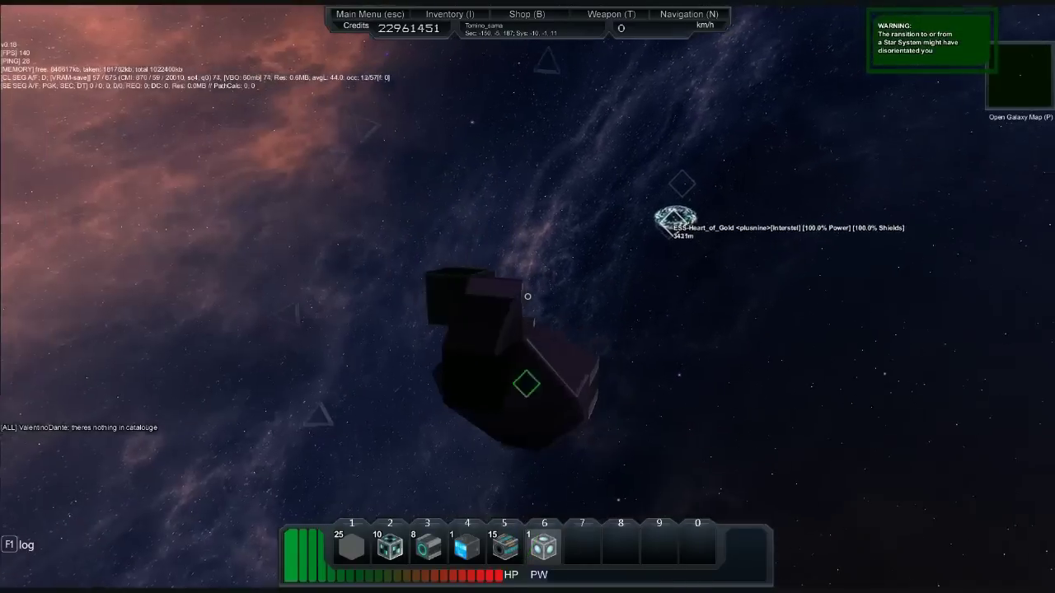
{"action": "left_click_drag", "start_coordinate": [528, 297], "coordinate": [527, 296]}
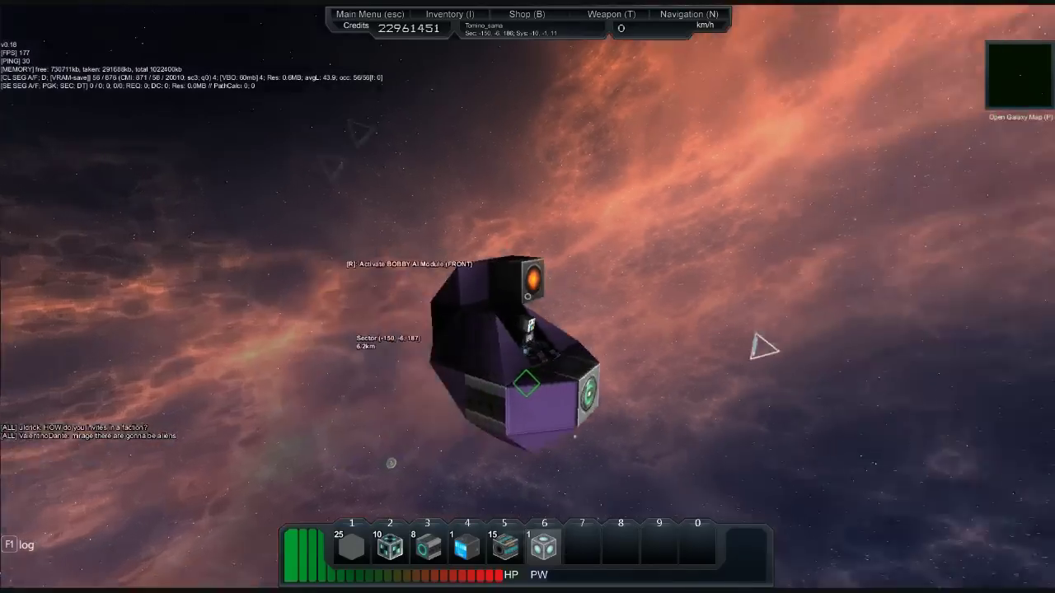
Turn the camera toward the station and glowing ring, and check the player list.
{"action": "left_click_drag", "start_coordinate": [527, 297], "coordinate": [527, 297]}
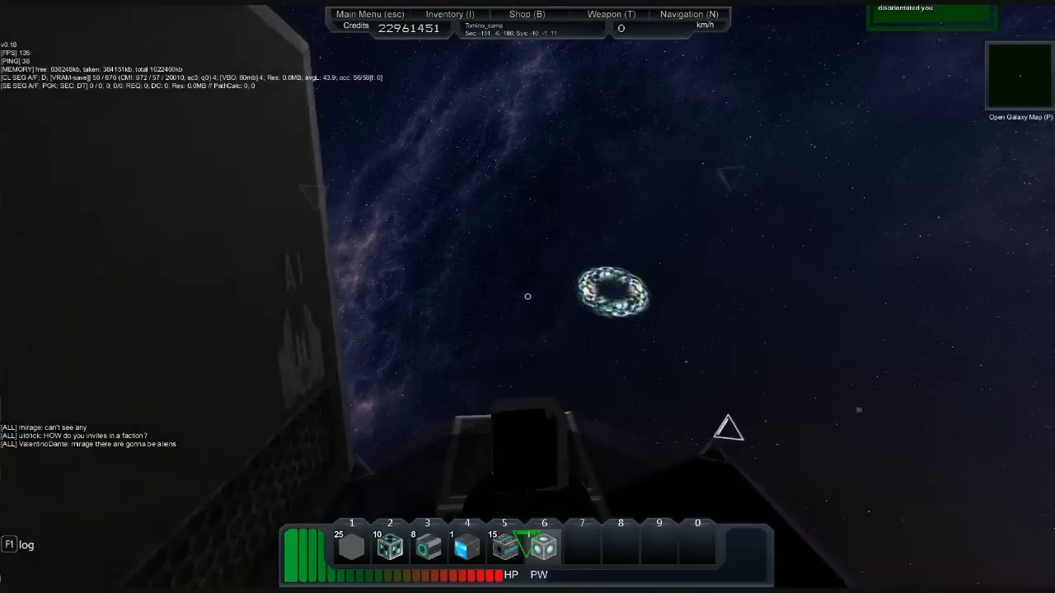
{"action": "left_click_drag", "start_coordinate": [527, 297], "coordinate": [527, 297]}
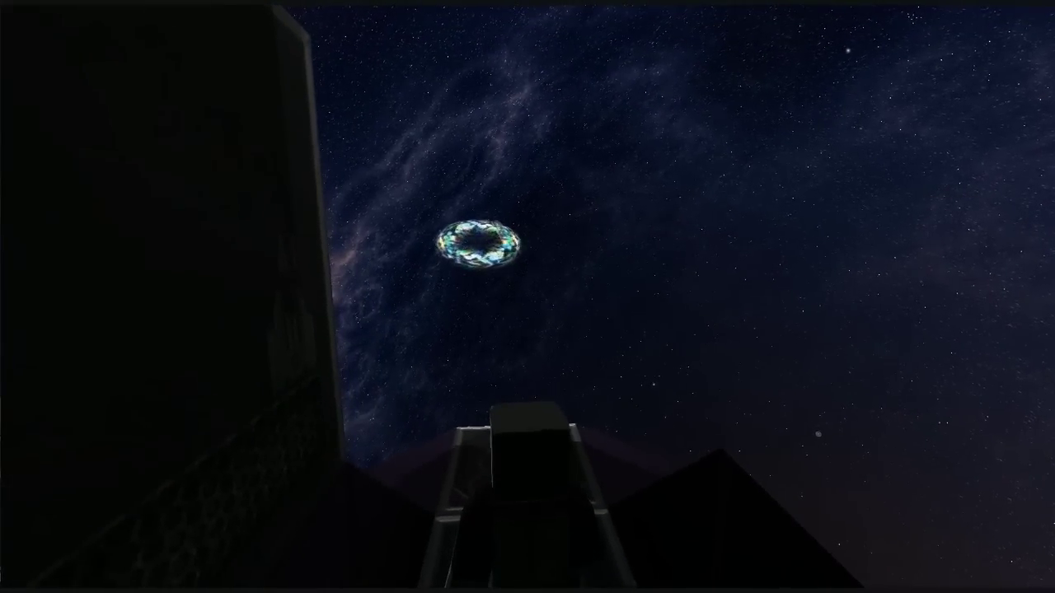
{"action": "key", "text": "Tab"}
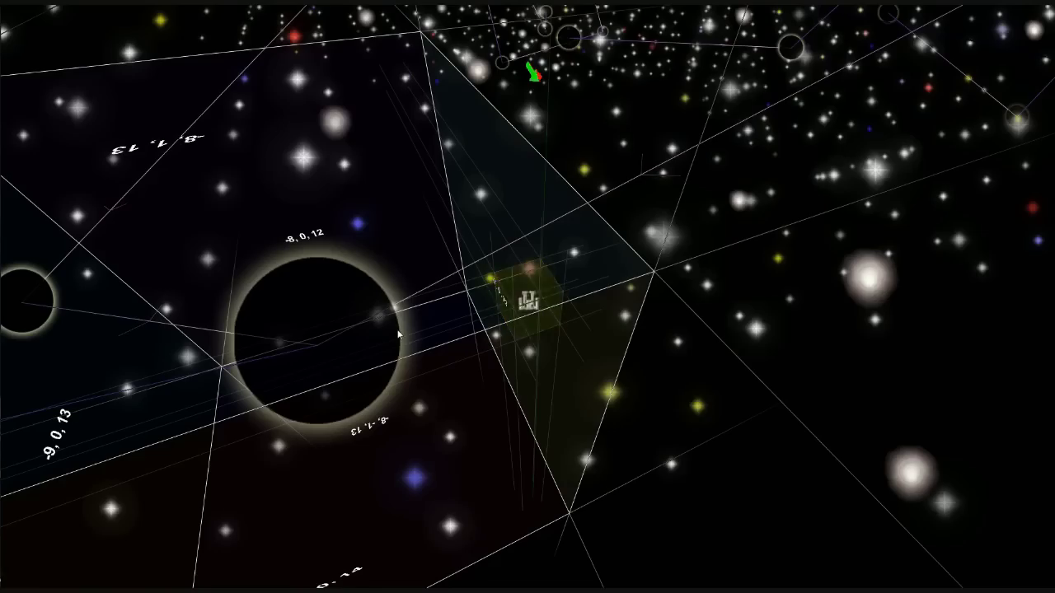
{"action": "scroll", "coordinate": [398, 333], "scroll_direction": "down", "scroll_amount": 5}
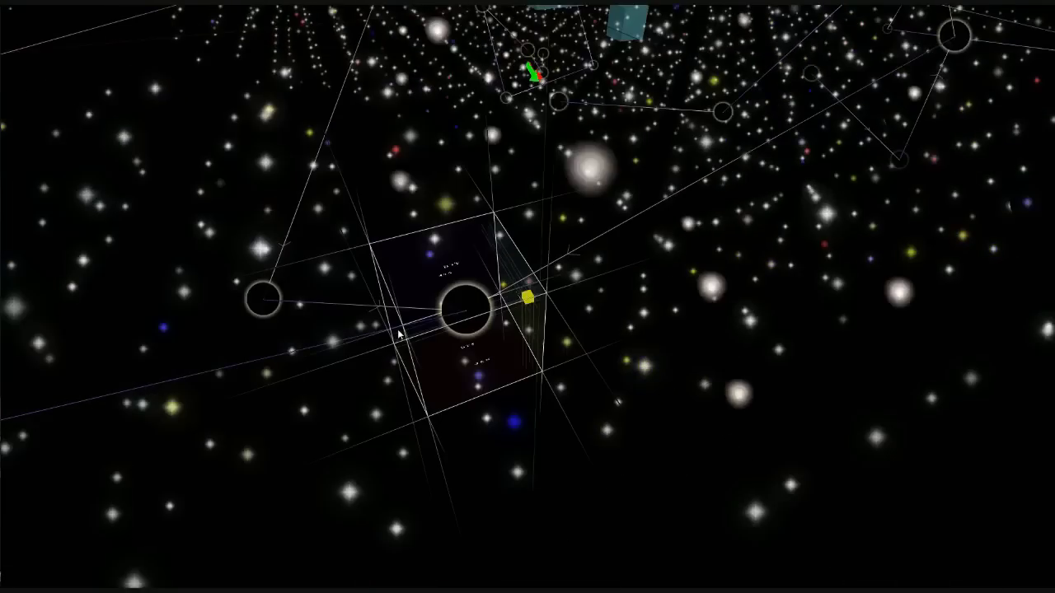
{"action": "scroll", "coordinate": [397, 333], "scroll_direction": "up", "scroll_amount": 4}
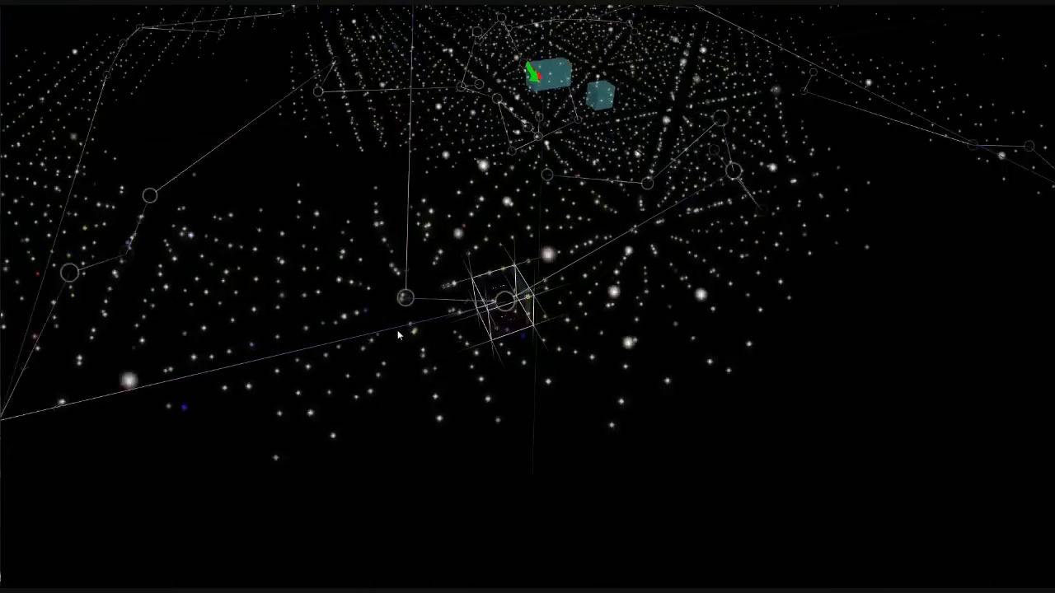
Orbit the galaxy map around the central black-hole system, then return to the outside ship view.
{"action": "left_click_drag", "start_coordinate": [494, 305], "coordinate": [547, 344]}
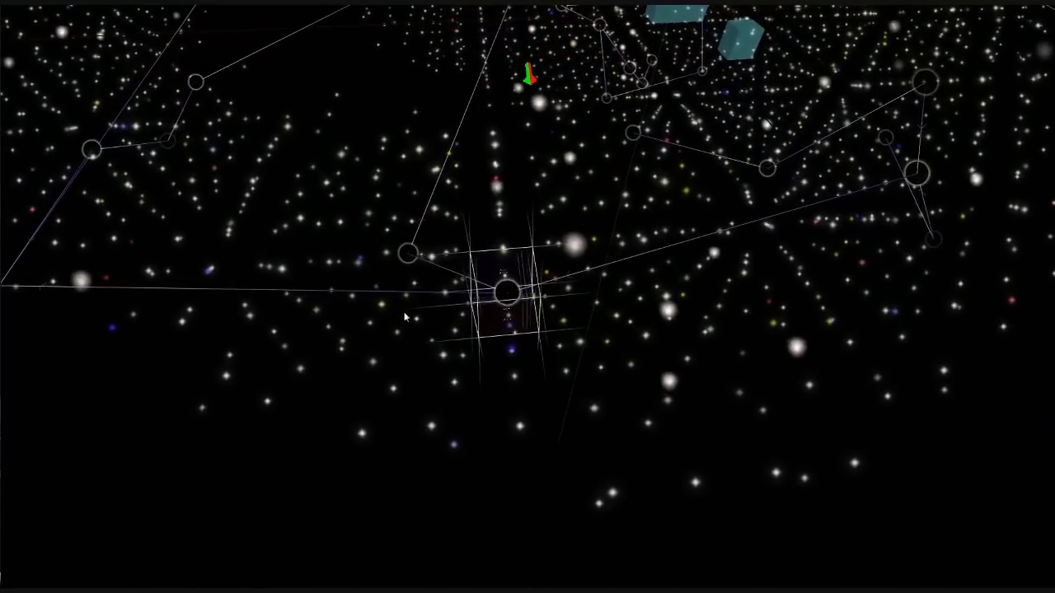
{"action": "left_click_drag", "start_coordinate": [548, 344], "coordinate": [6, 253]}
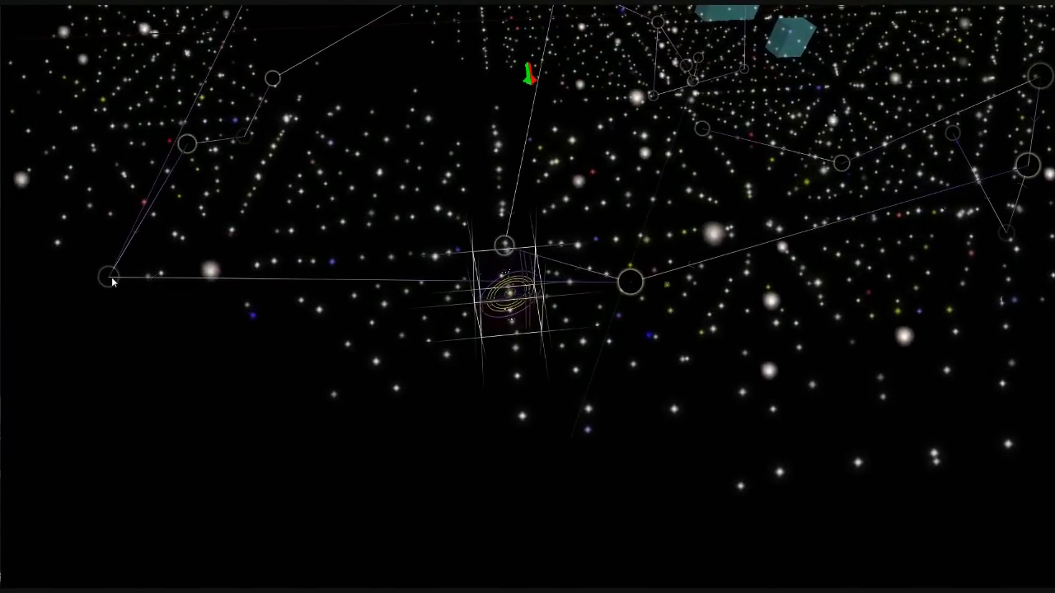
{"action": "left_click_drag", "start_coordinate": [113, 281], "coordinate": [287, 267]}
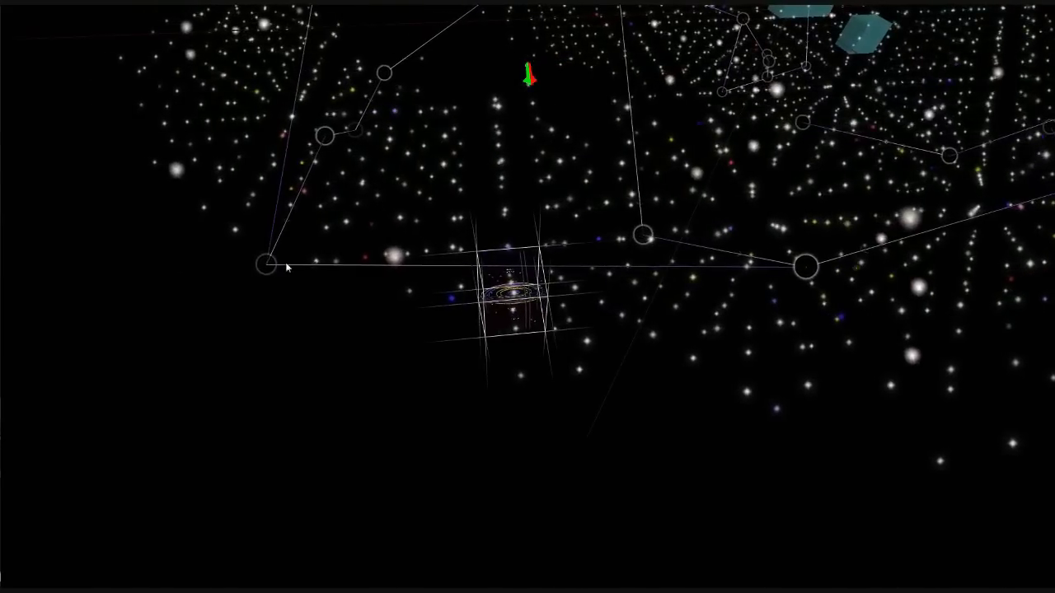
{"action": "scroll", "coordinate": [292, 291], "scroll_direction": "up", "scroll_amount": 5}
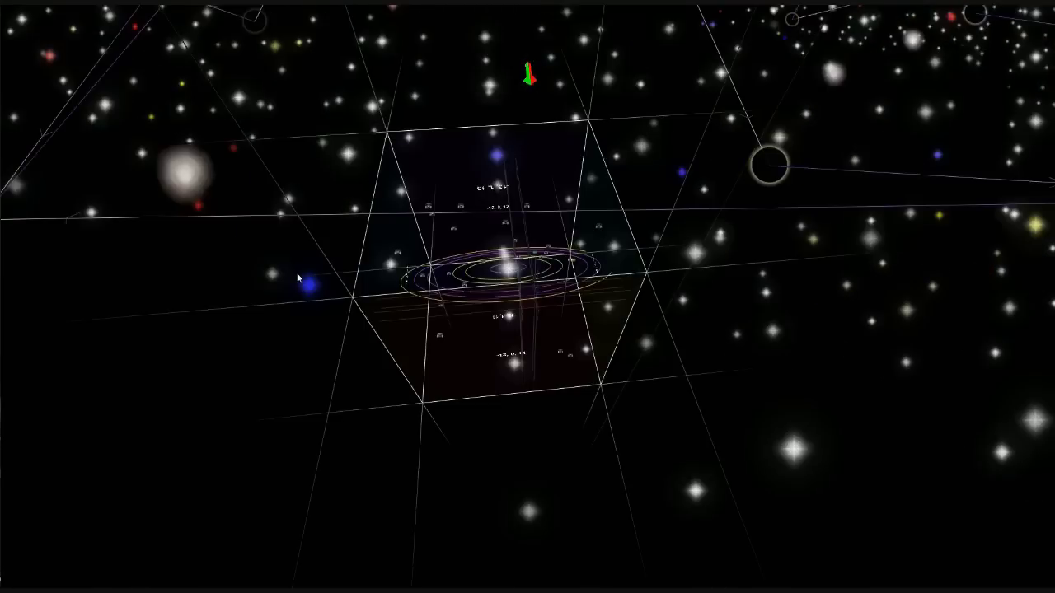
{"action": "scroll", "coordinate": [299, 278], "scroll_direction": "down", "scroll_amount": 3}
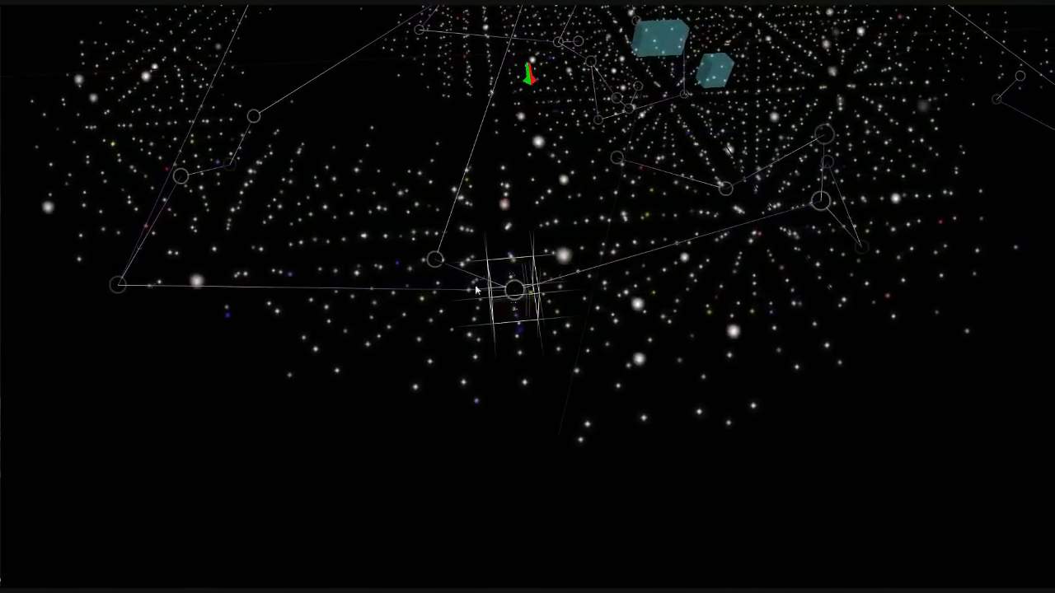
{"action": "scroll", "coordinate": [542, 308], "scroll_direction": "up", "scroll_amount": 2}
{"action": "scroll", "coordinate": [543, 309], "scroll_direction": "up", "scroll_amount": 4}
{"action": "scroll", "coordinate": [542, 308], "scroll_direction": "up", "scroll_amount": 4}
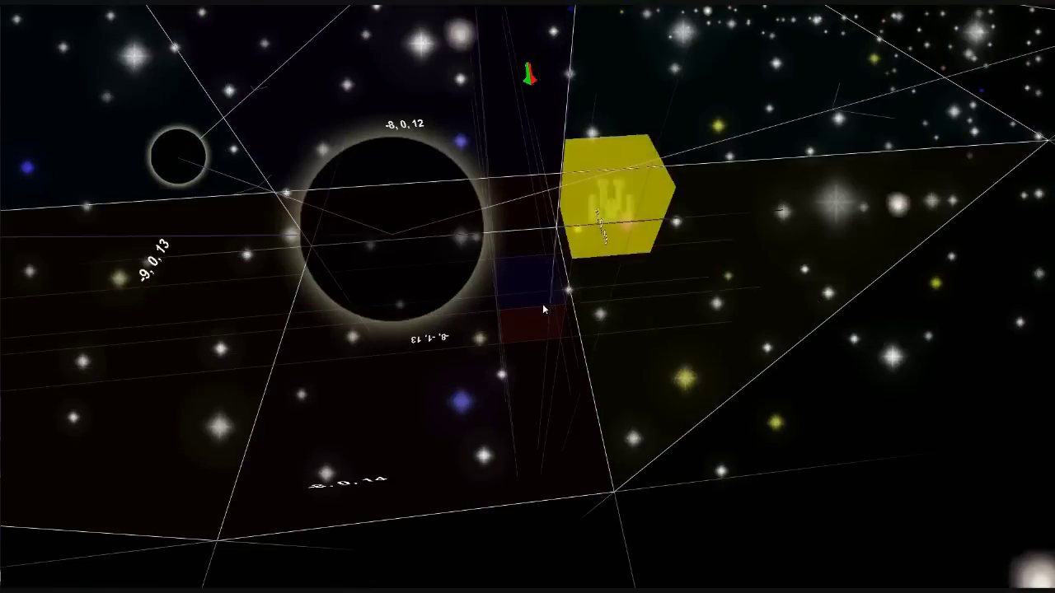
{"action": "scroll", "coordinate": [542, 308], "scroll_direction": "down", "scroll_amount": 2}
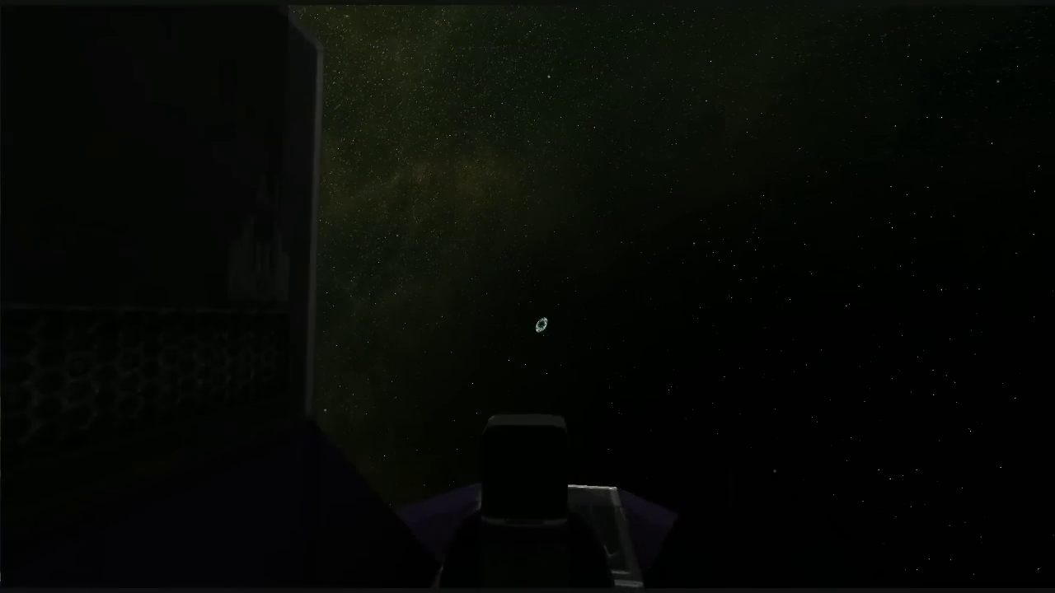
{"action": "key", "text": "v"}
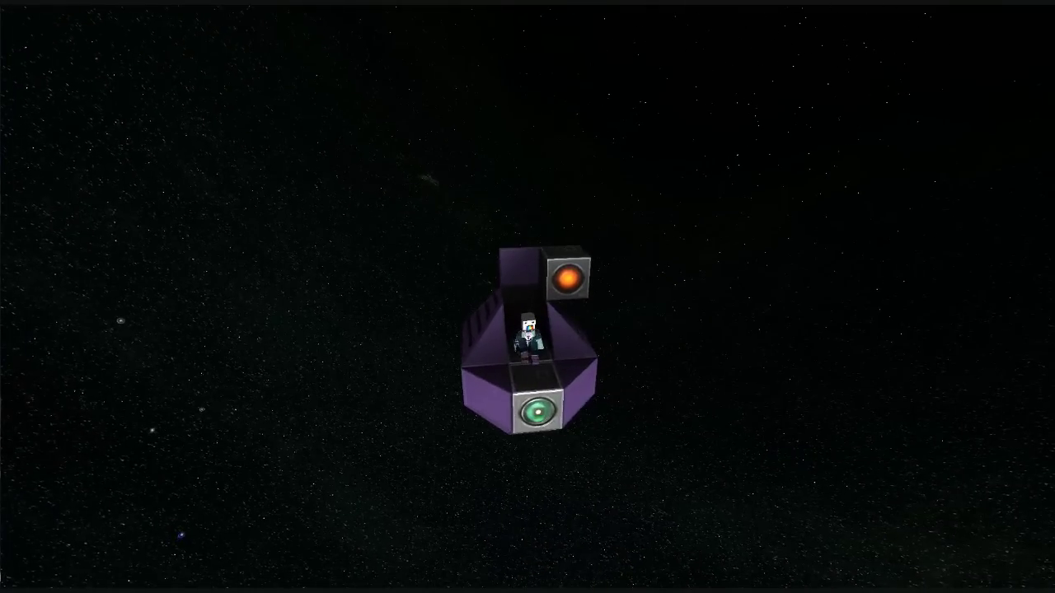
{"action": "scroll", "coordinate": [528, 338], "scroll_direction": "up", "scroll_amount": 3}
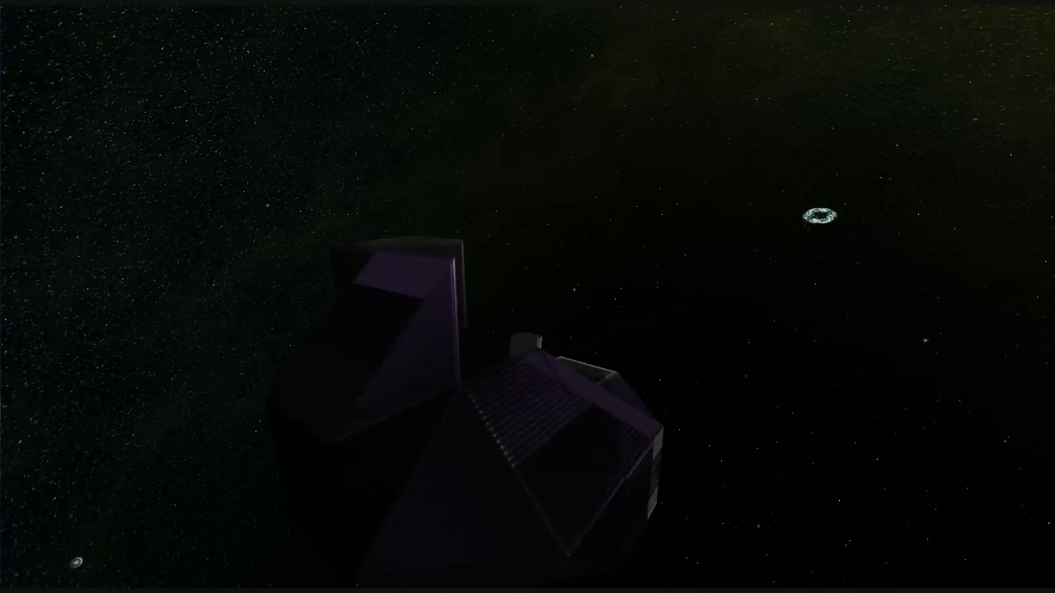
Restore the HUD, showing sector -117, 12, 220 about 5.2 km away.
{"action": "key", "text": "Tab"}
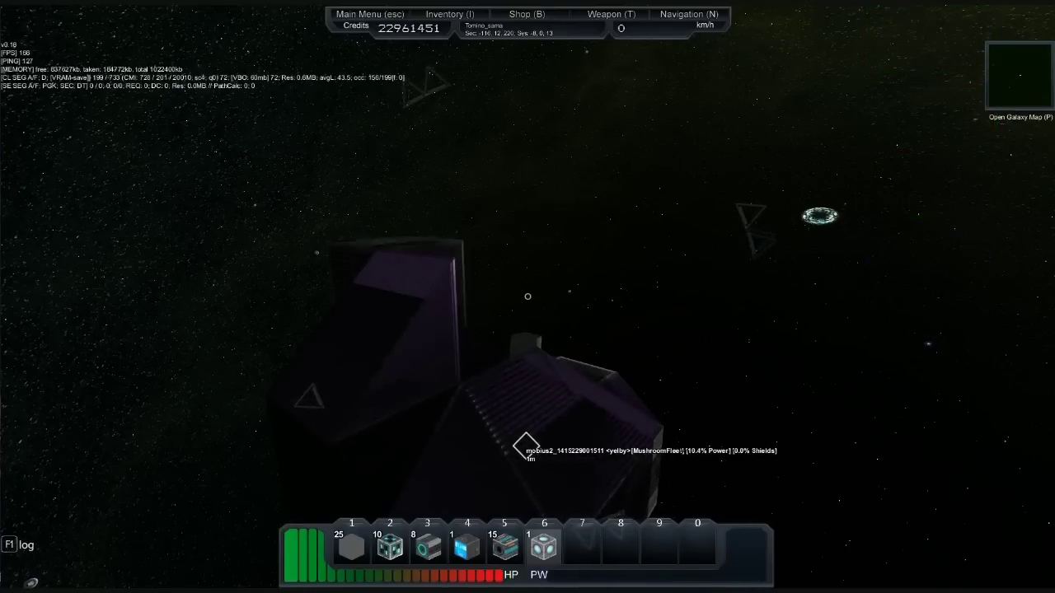
Orbit around the ship, return to cockpit view, and arrive in neutral system 0, 6, 0.
{"action": "left_click_drag", "start_coordinate": [527, 297], "coordinate": [329, 164]}
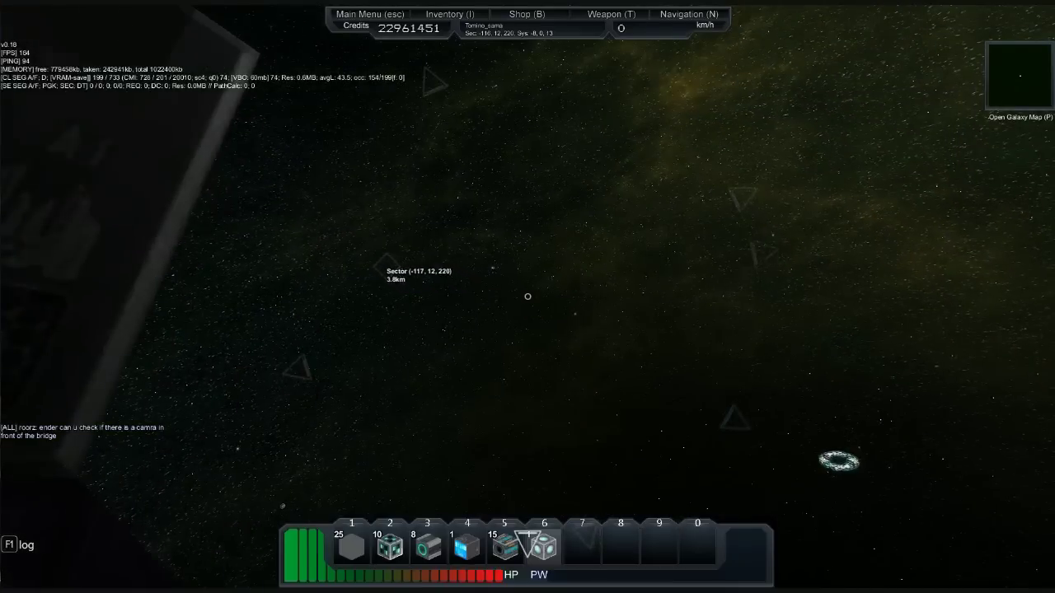
{"action": "left_click_drag", "start_coordinate": [528, 297], "coordinate": [412, 206]}
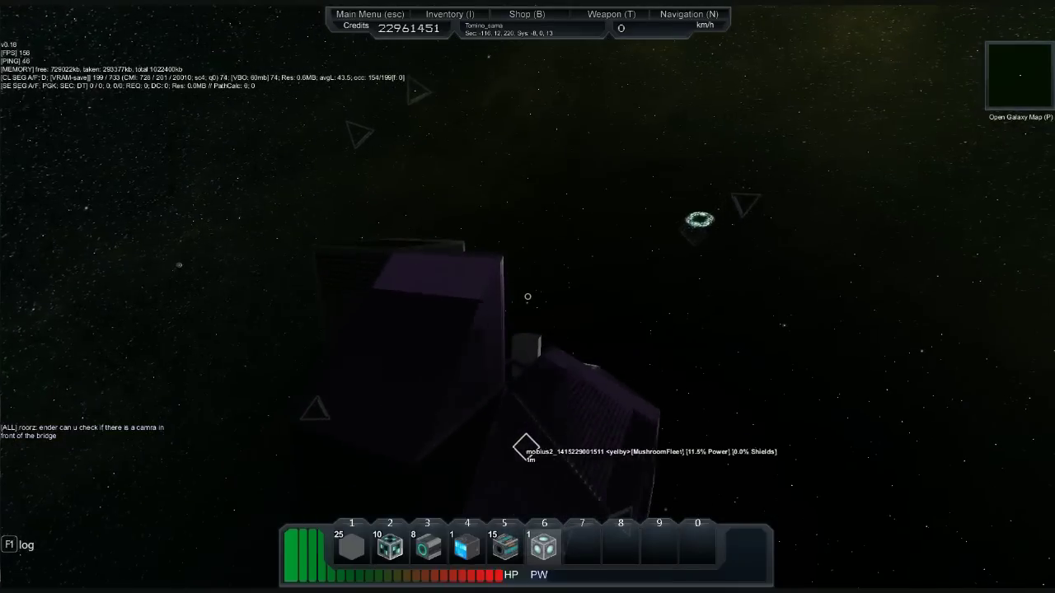
{"action": "left_click_drag", "start_coordinate": [528, 297], "coordinate": [659, 247]}
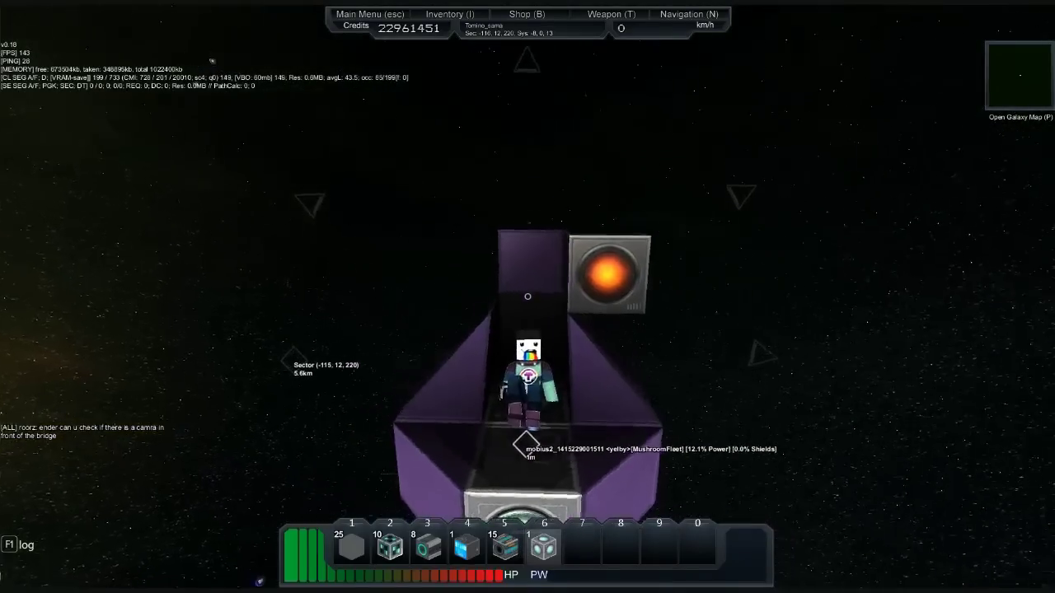
{"action": "mouse_move", "coordinate": [527, 297]}
{"action": "left_mouse_down"}
{"action": "mouse_move", "coordinate": [577, 280]}
{"action": "mouse_move", "coordinate": [626, 346]}
{"action": "left_mouse_up"}
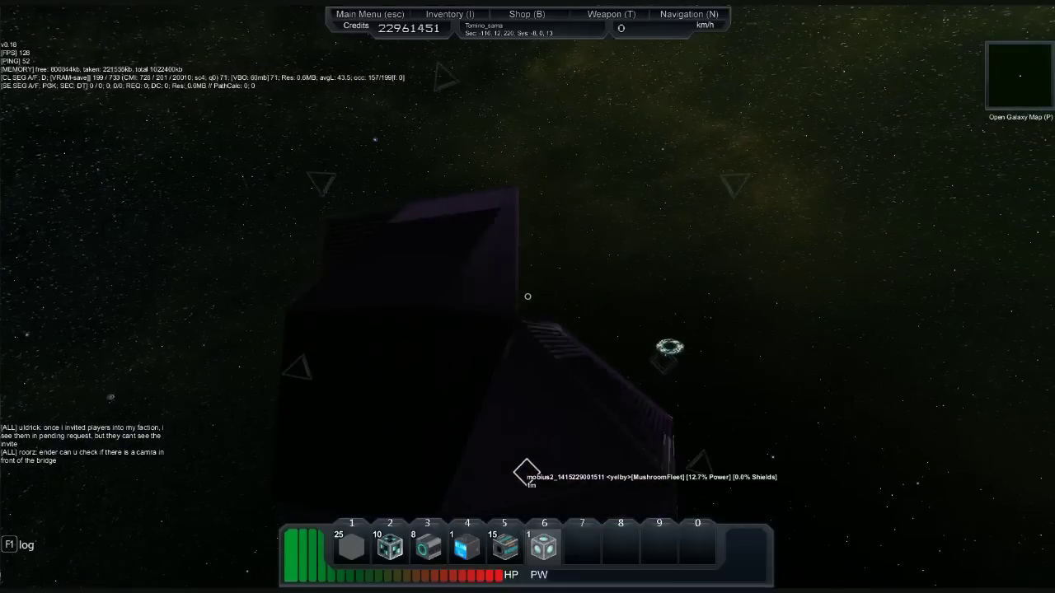
{"action": "left_click_drag", "start_coordinate": [528, 296], "coordinate": [412, 248]}
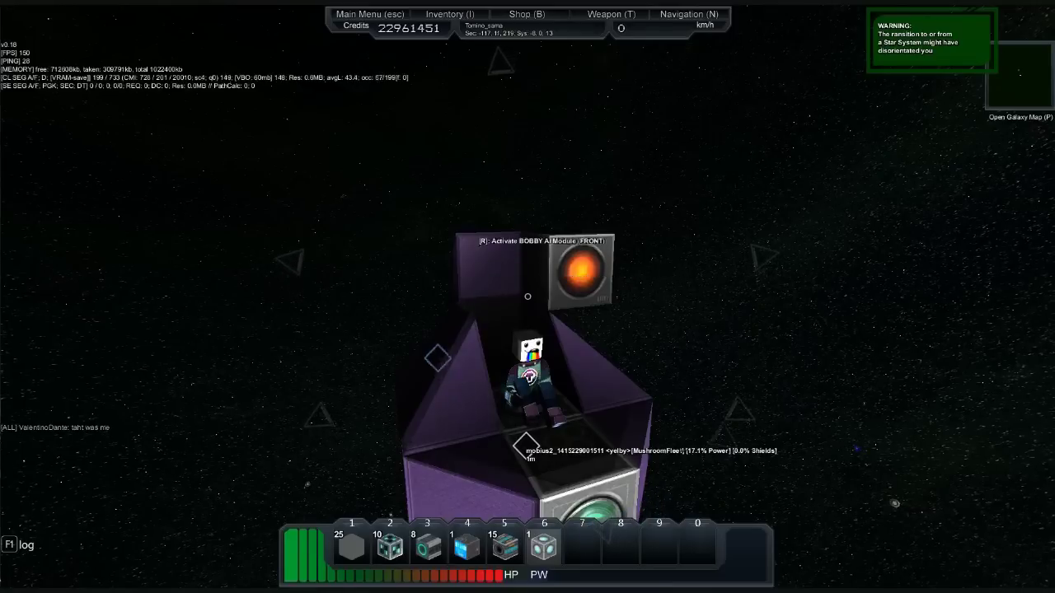
{"action": "left_click_drag", "start_coordinate": [528, 297], "coordinate": [528, 296]}
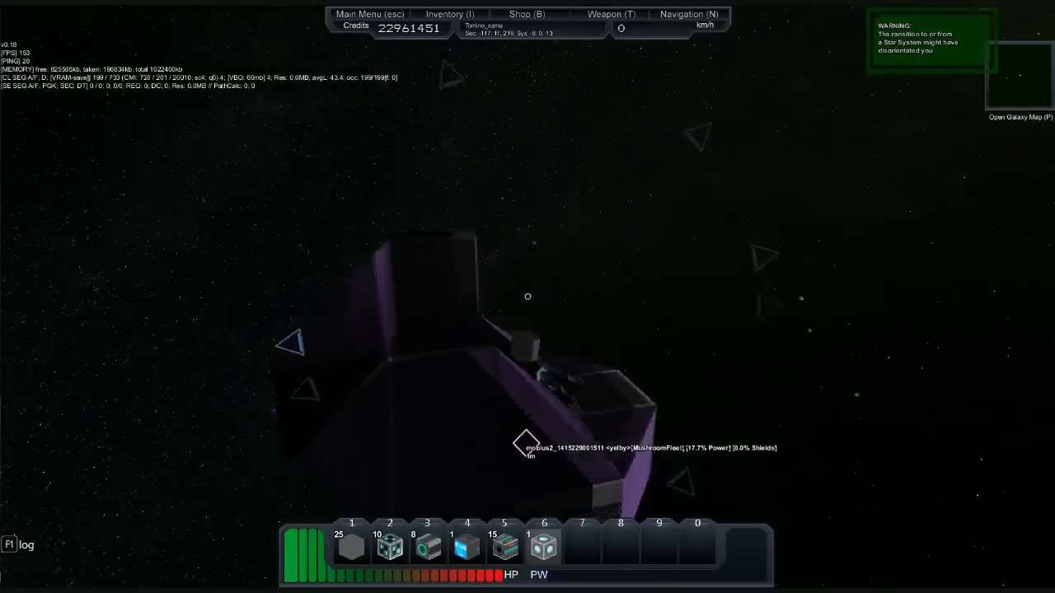
{"action": "key", "text": "shift"}
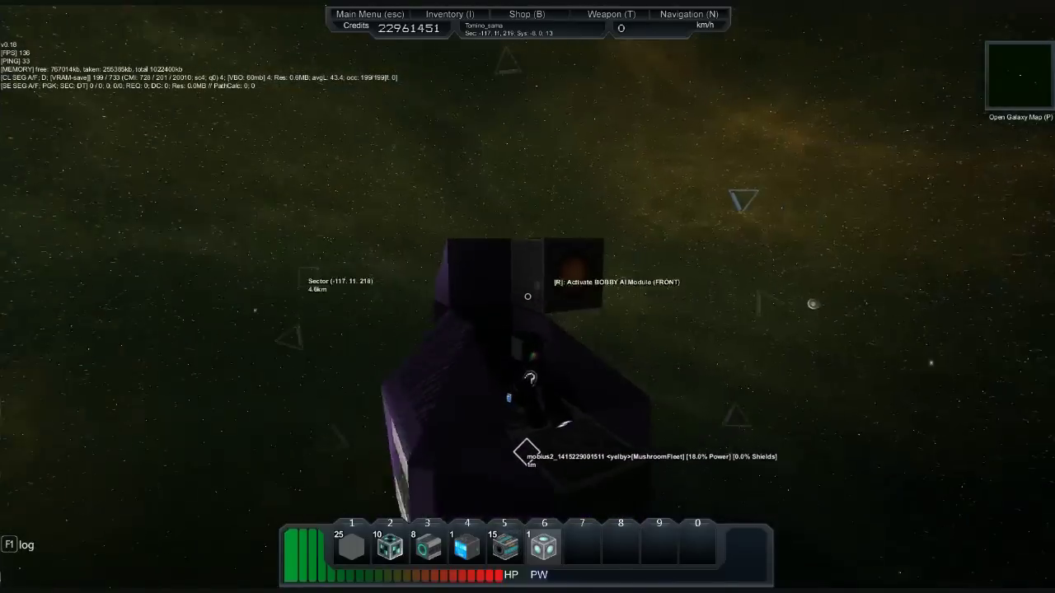
{"action": "left_click_drag", "start_coordinate": [528, 297], "coordinate": [527, 297]}
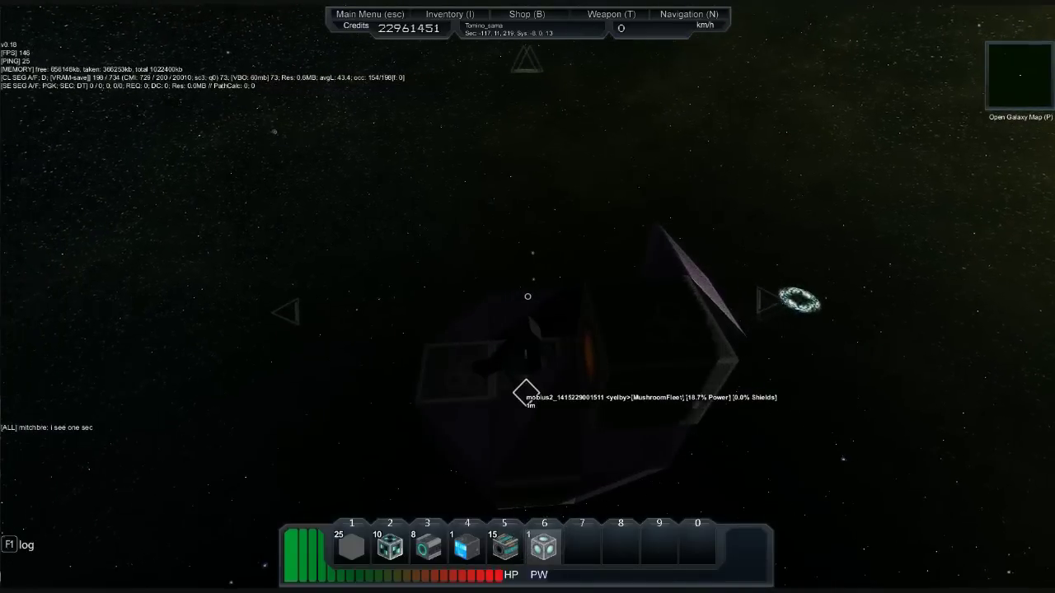
{"action": "left_click_drag", "start_coordinate": [527, 297], "coordinate": [528, 296]}
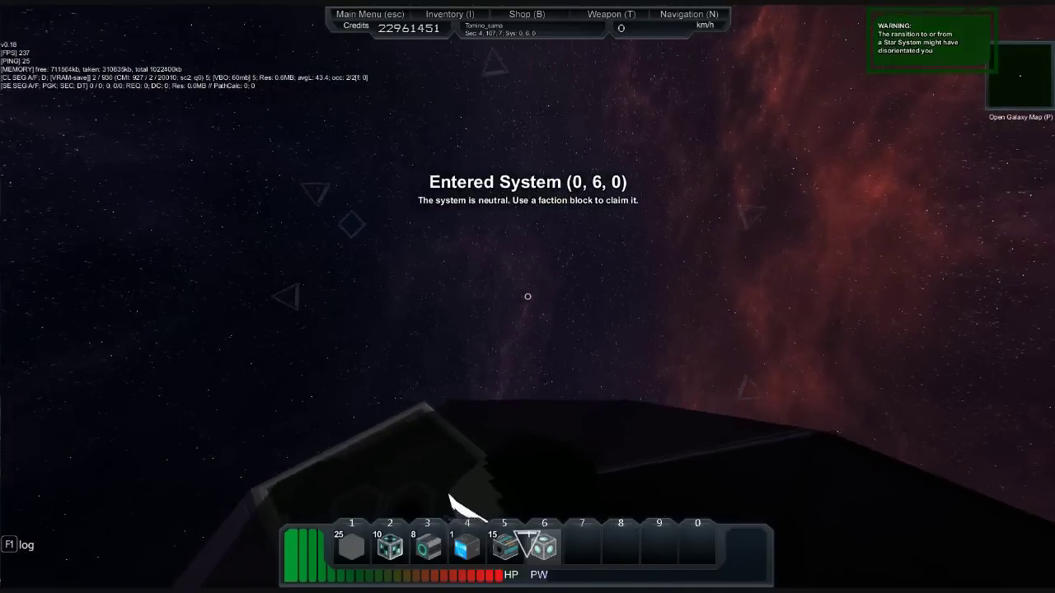
{"action": "key", "text": "6"}
{"action": "mouse_move", "coordinate": [528, 297]}
{"action": "left_mouse_down"}
{"action": "mouse_move", "coordinate": [494, 272]}
{"action": "mouse_move", "coordinate": [577, 247]}
{"action": "left_mouse_up"}
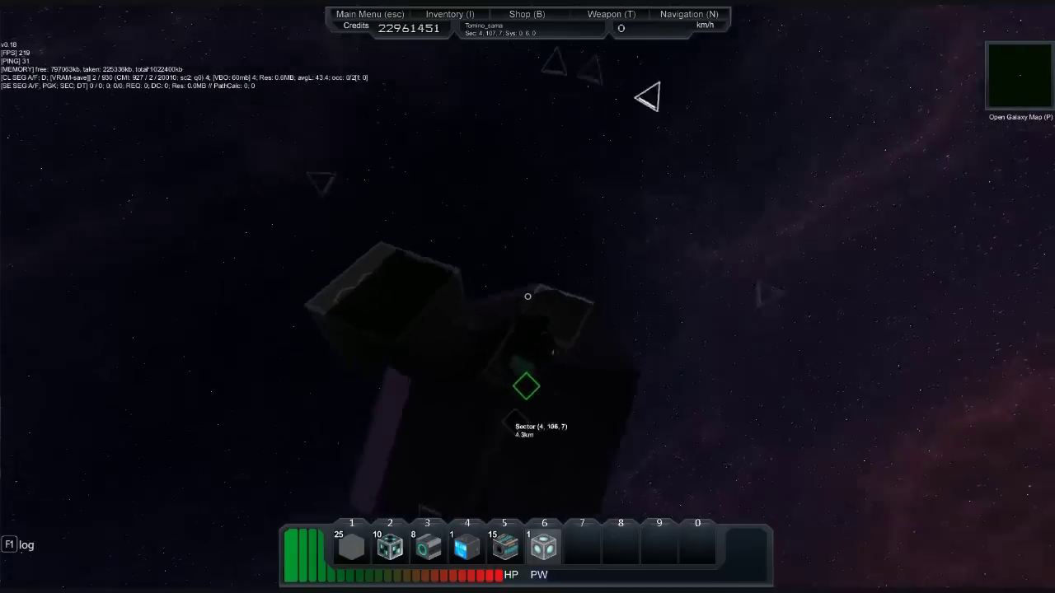